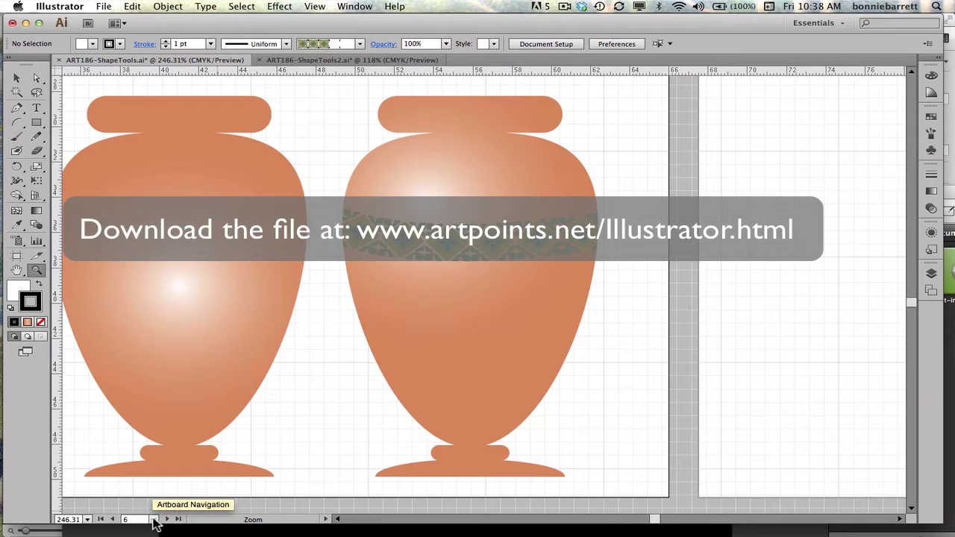
# - Go to the Vase artboard and fit it fully in the window
pyautogui.moveTo(154, 520); pyautogui.dragTo(170, 483)
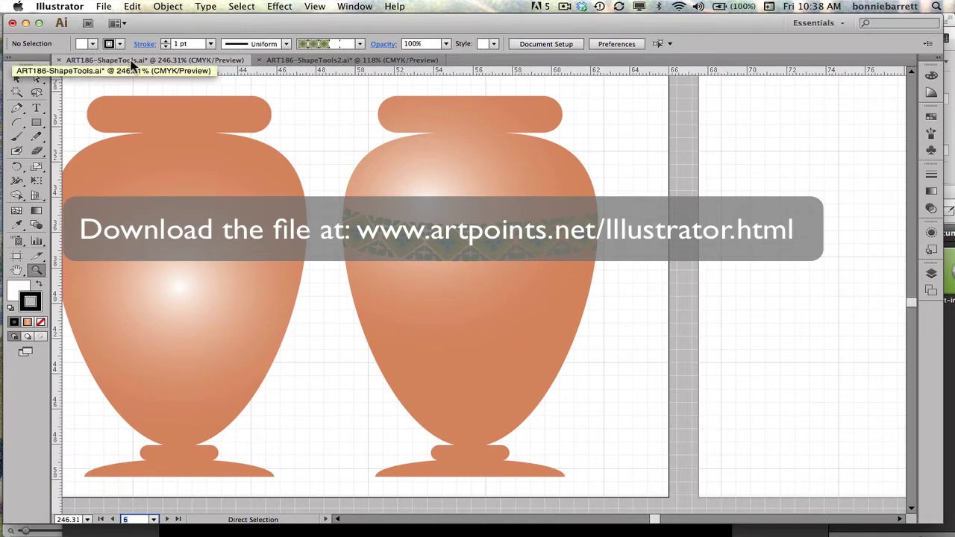
pyautogui.press('super+0')
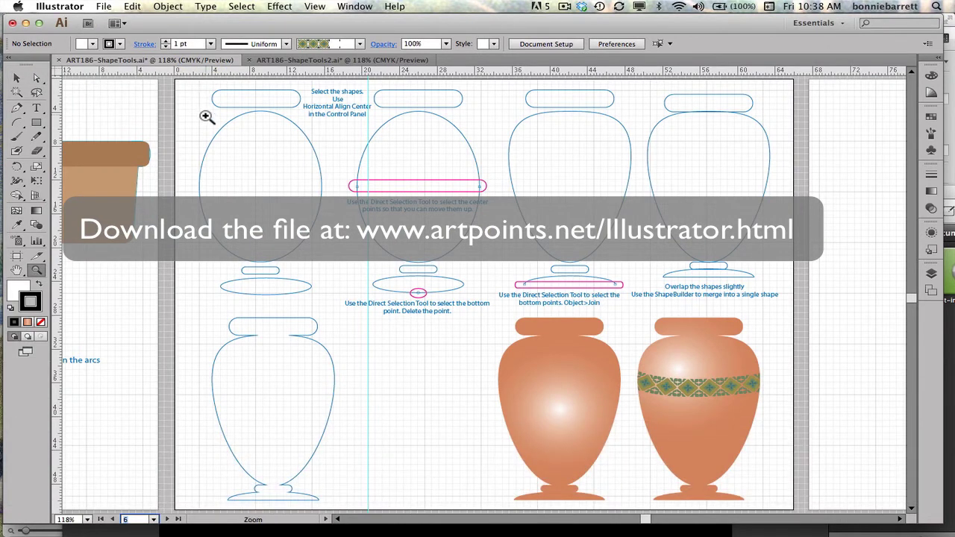
# - Draw a rounded rectangle over the top-left vase's cap outline
pyautogui.press('a')
pyautogui.moveTo(35, 125); pyautogui.dragTo(83, 135)
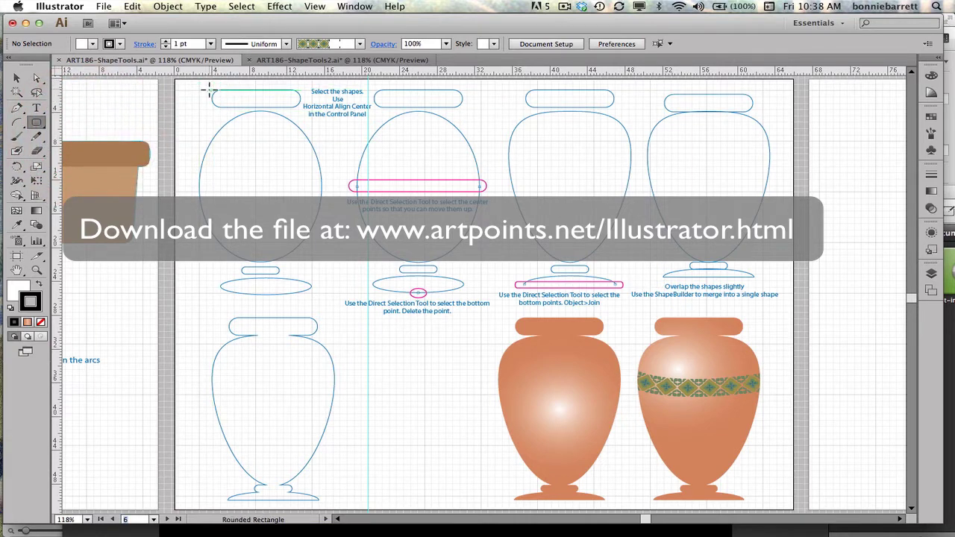
pyautogui.moveTo(212, 90); pyautogui.dragTo(298, 108)
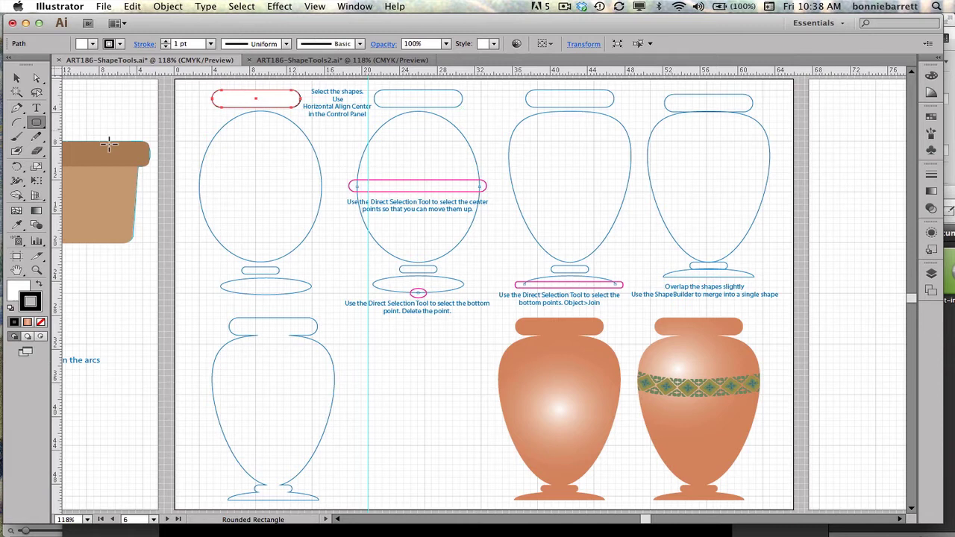
# - Draw an ellipse of about 13p1.89 by 17p11.19 over the vase body outline
pyautogui.press('a')
pyautogui.moveTo(36, 122); pyautogui.dragTo(75, 152)
pyautogui.moveTo(215, 112)
pyautogui.mouseDown()
pyautogui.moveTo(271, 251)
pyautogui.moveTo(296, 264)
pyautogui.moveTo(321, 260)
pyautogui.mouseUp()
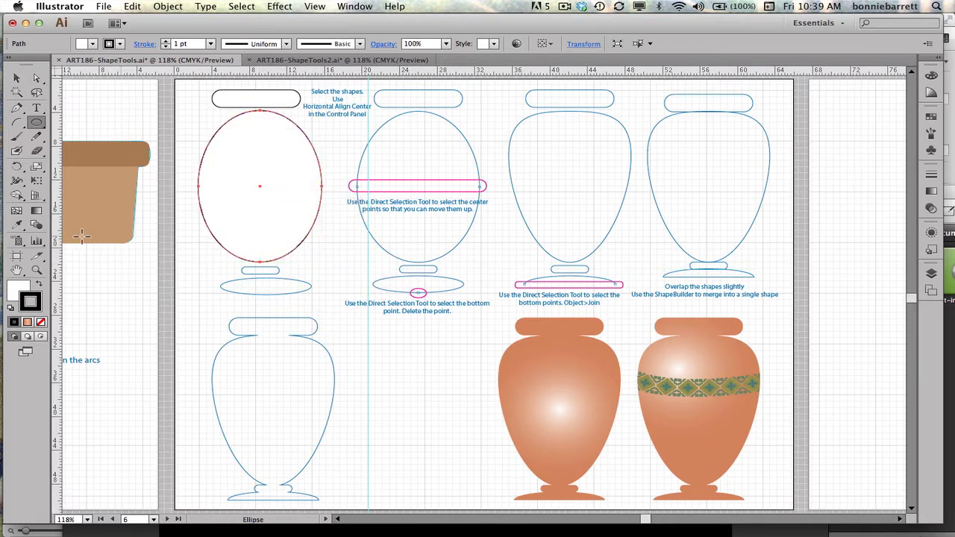
pyautogui.click(35, 270)
# - Zoom in on the lower outlines and draw a small rounded rectangle over the neck
pyautogui.moveTo(198, 241); pyautogui.dragTo(338, 316)
pyautogui.press('a')
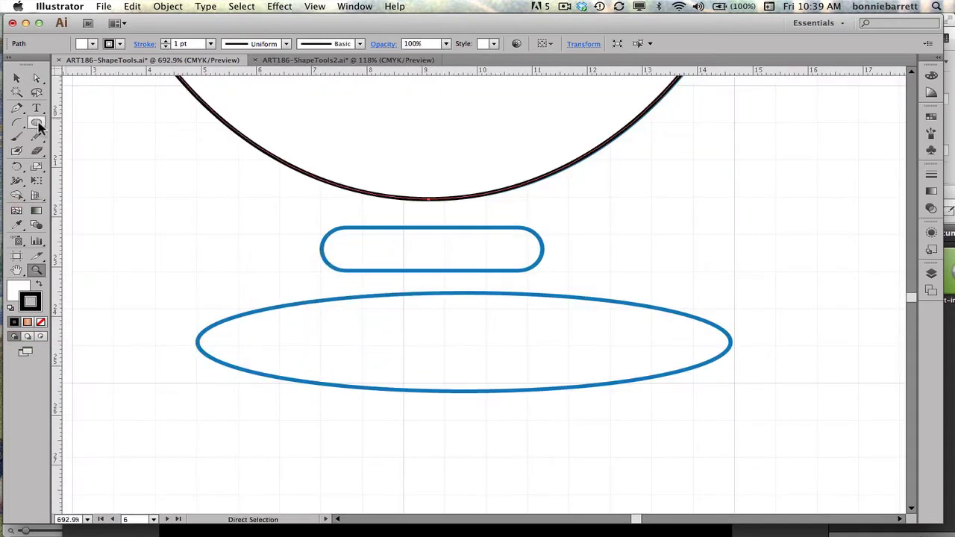
pyautogui.moveTo(38, 124); pyautogui.dragTo(79, 136)
pyautogui.moveTo(323, 228); pyautogui.dragTo(545, 271)
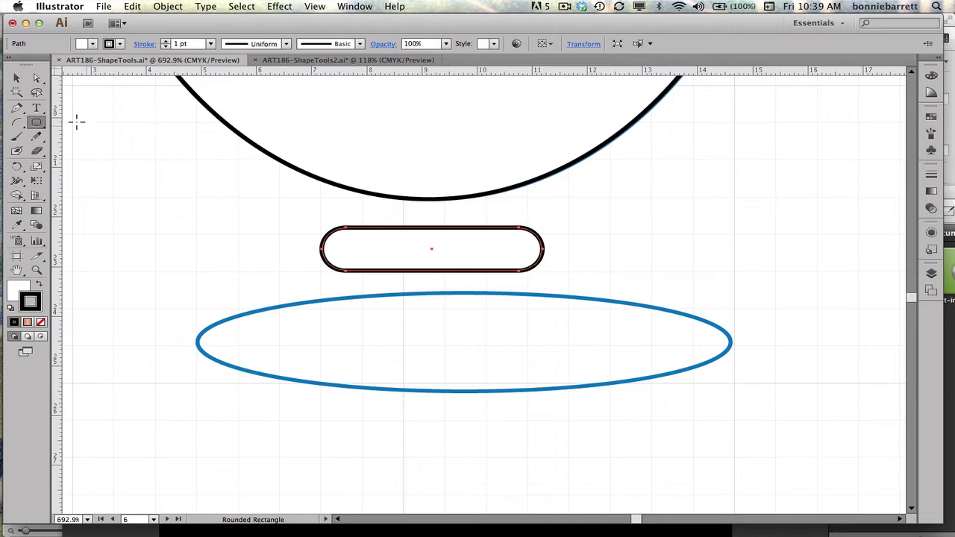
# - Draw a flat base ellipse about 9p7.99 by 1p10.95, then fit the artboard
pyautogui.moveTo(36, 122); pyautogui.dragTo(82, 150)
pyautogui.moveTo(194, 310)
pyautogui.mouseDown()
pyautogui.moveTo(246, 353)
pyautogui.moveTo(373, 373)
pyautogui.moveTo(684, 407)
pyautogui.moveTo(708, 396)
pyautogui.moveTo(699, 386)
pyautogui.moveTo(732, 389)
pyautogui.mouseUp()
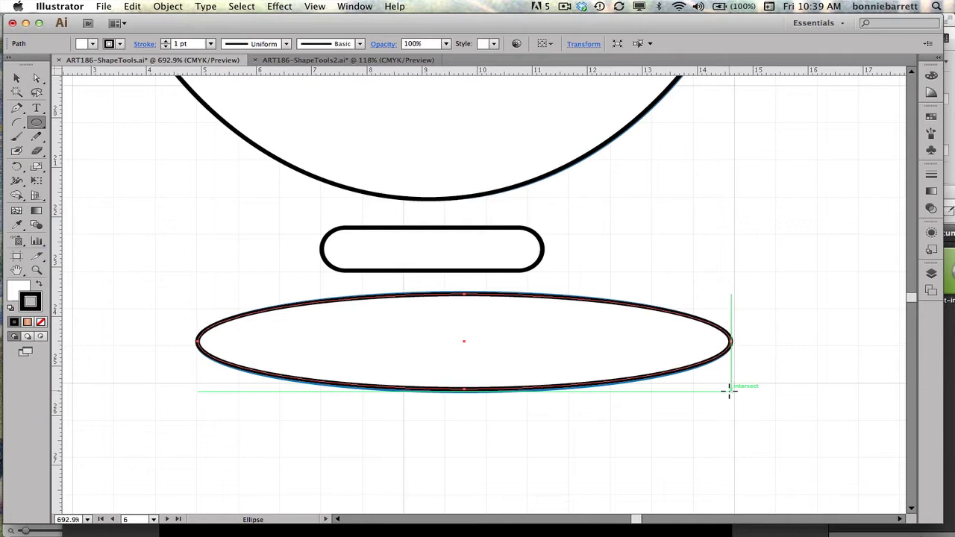
pyautogui.press('super+0')
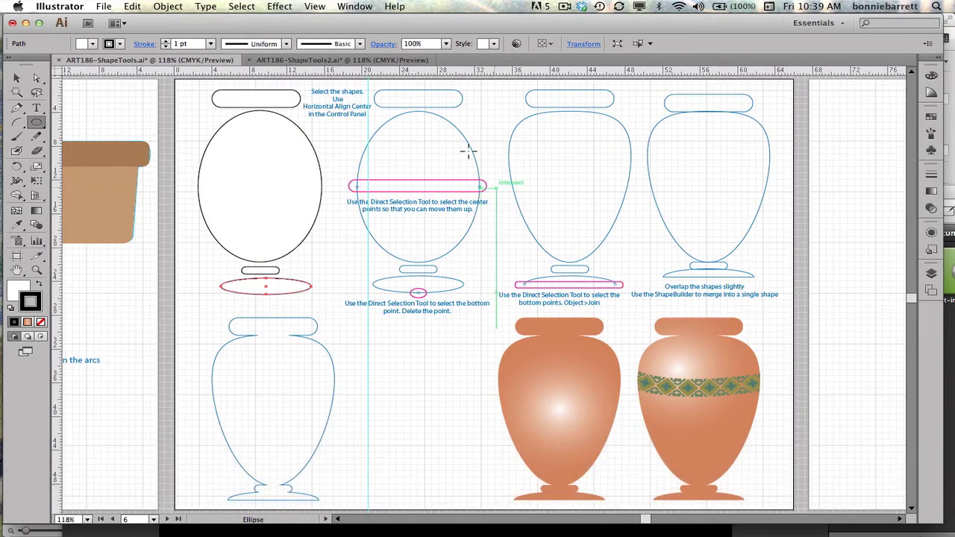
# - Select the cap, body, neck and base shapes and align their horizontal centers
pyautogui.click(15, 77)
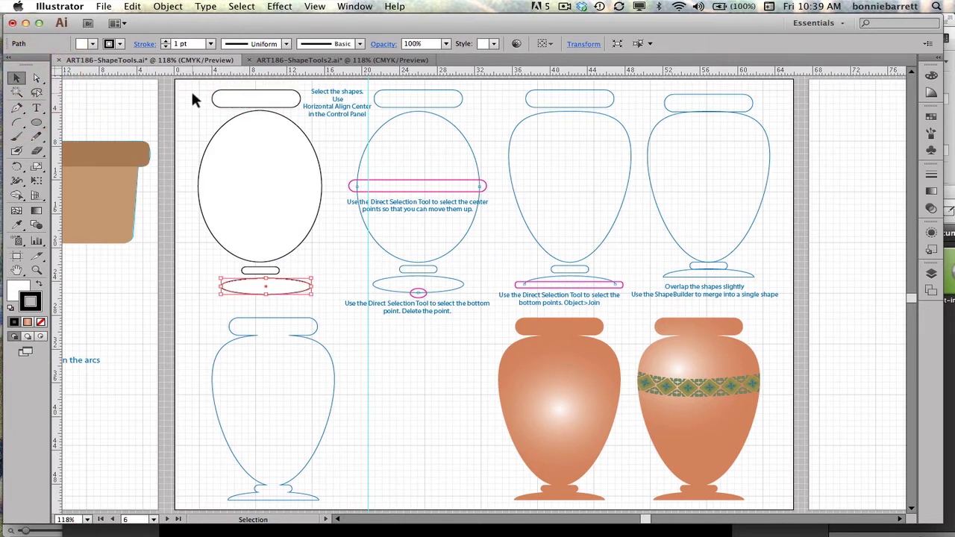
pyautogui.moveTo(192, 93); pyautogui.dragTo(264, 292)
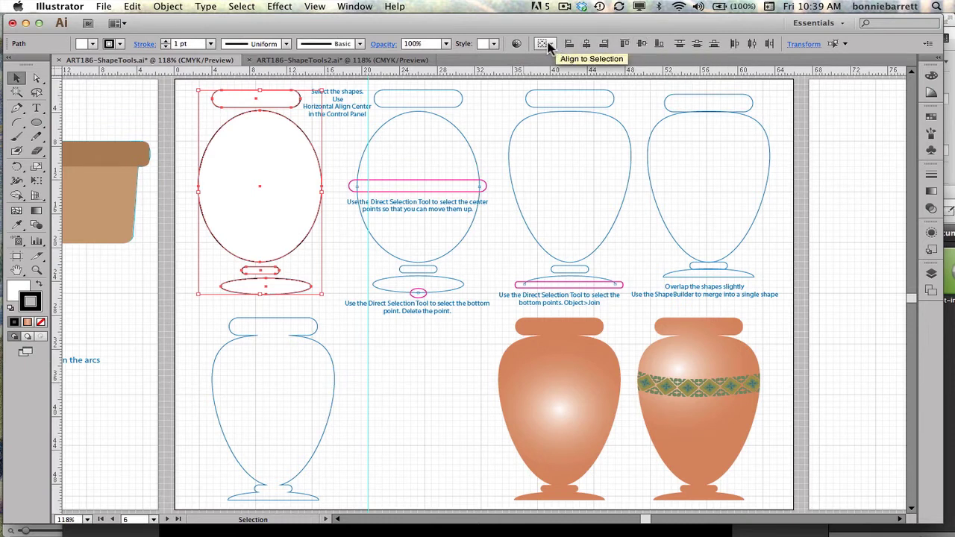
pyautogui.click(587, 45)
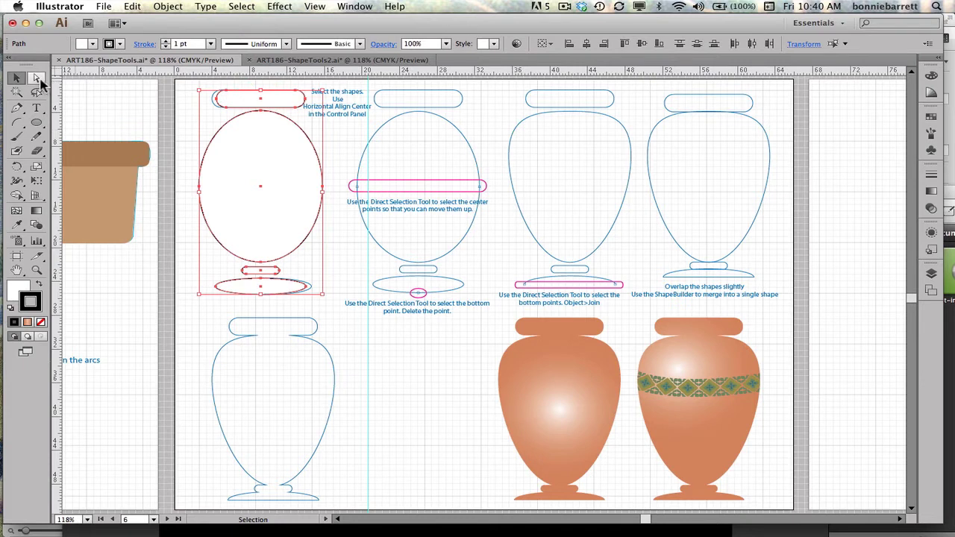
# - Raise the body ellipse's two side anchors with six Up-arrow nudges so it tapers downward
pyautogui.moveTo(39, 82); pyautogui.dragTo(82, 82)
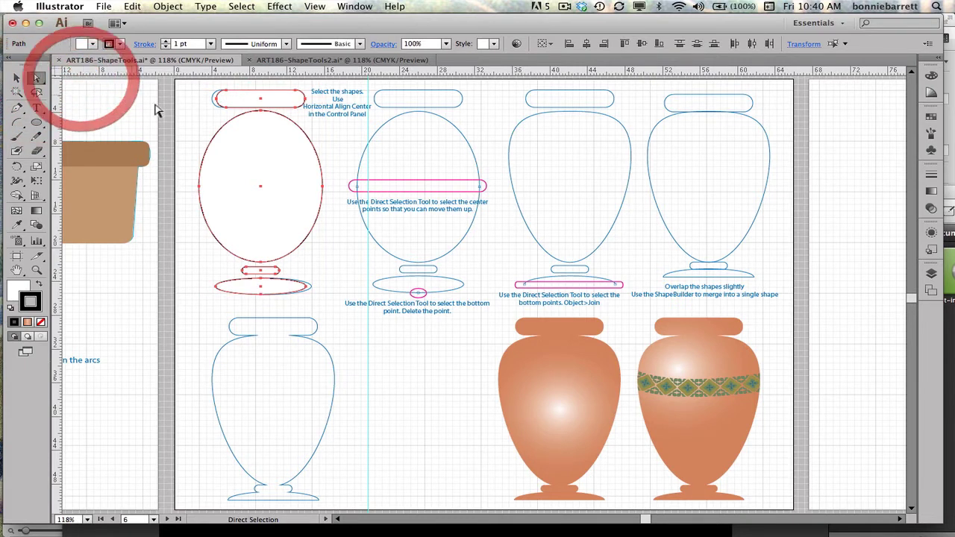
pyautogui.click(196, 150)
pyautogui.moveTo(185, 176); pyautogui.dragTo(337, 203)
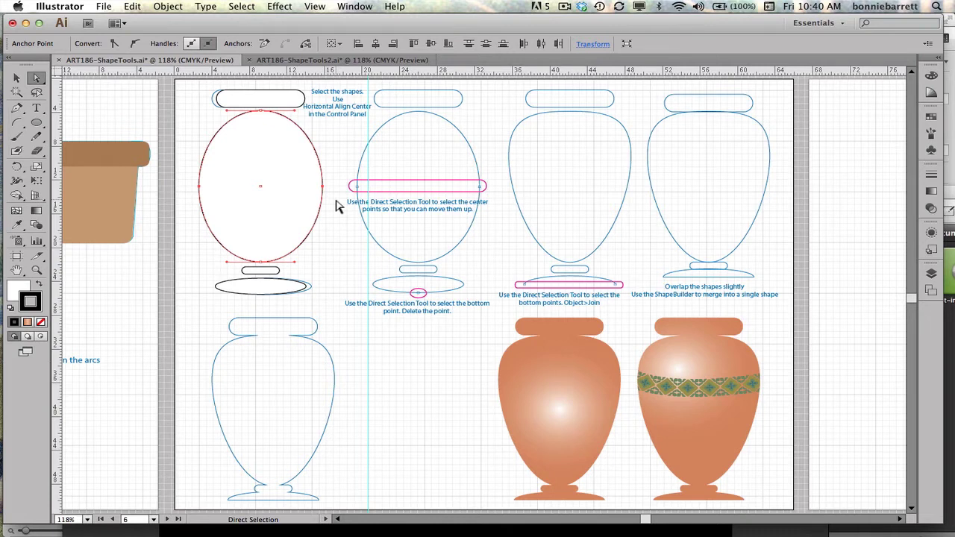
pyautogui.press('Up')
pyautogui.press('Up')
pyautogui.press('Up')
pyautogui.press('Up')
pyautogui.press('Up')
pyautogui.press('Up')
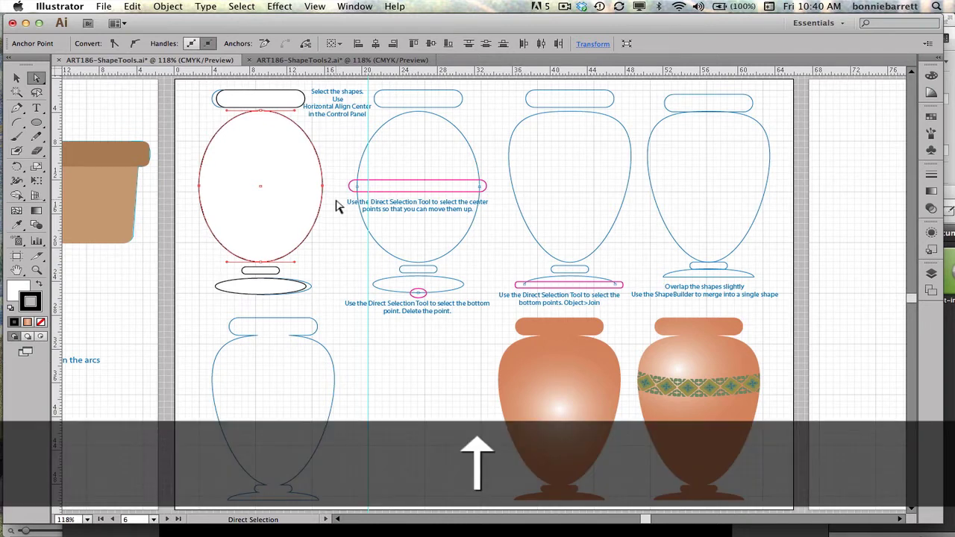
pyautogui.press('Up')
pyautogui.press('Up')
pyautogui.press('Up')
pyautogui.press('Up')
pyautogui.press('Up')
pyautogui.press('Up')
pyautogui.press('Up')
pyautogui.press('Up')
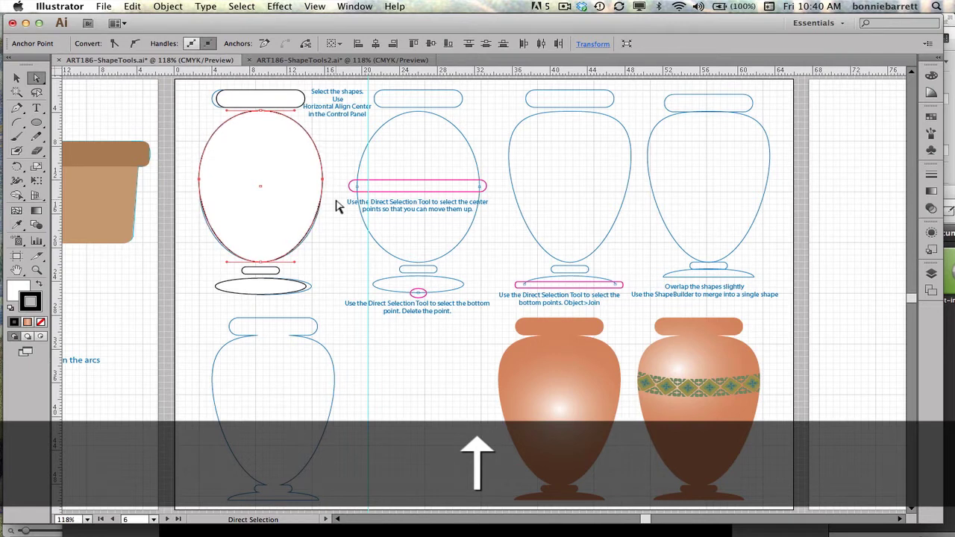
pyautogui.press('Up')
pyautogui.press('Up')
pyautogui.press('Up')
pyautogui.press('Up')
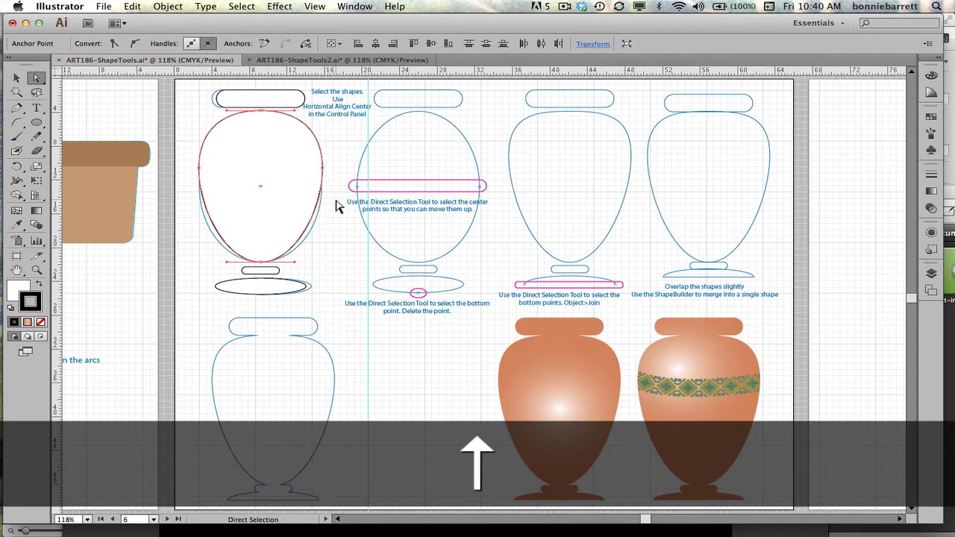
pyautogui.press('Up')
pyautogui.press('Up')
pyautogui.press('Up')
pyautogui.press('Up')
pyautogui.press('Up')
pyautogui.press('Up')
pyautogui.press('Up')
pyautogui.press('Up')
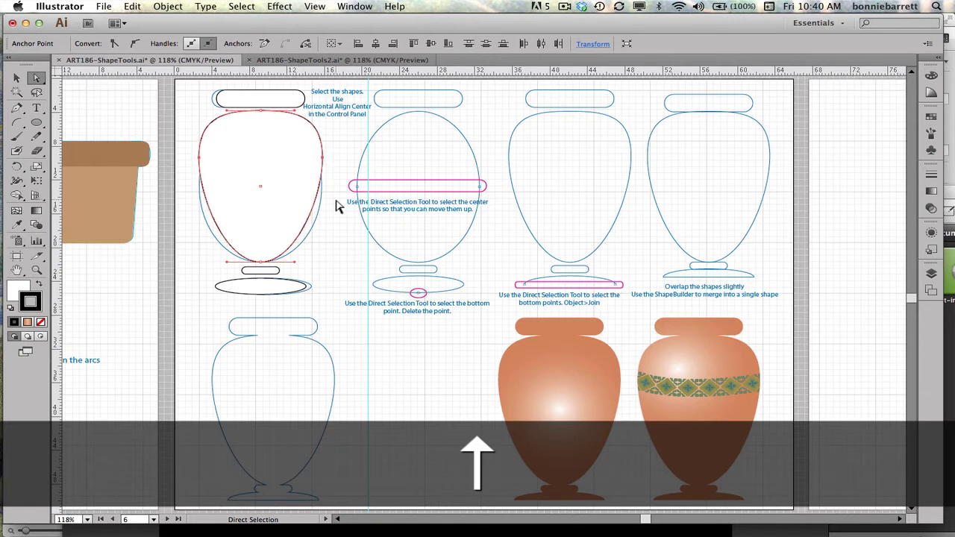
pyautogui.press('Up')
pyautogui.press('Up')
pyautogui.press('Up')
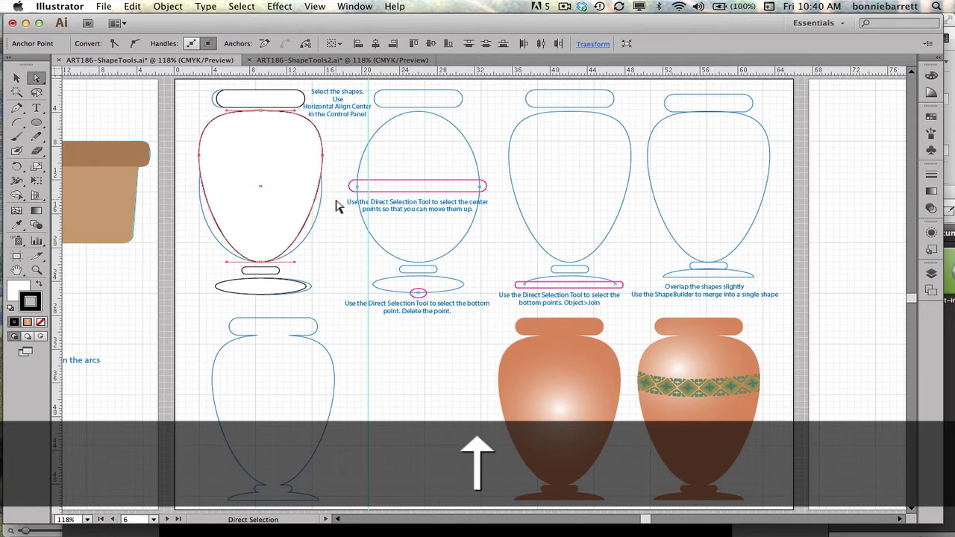
pyautogui.press('Up')
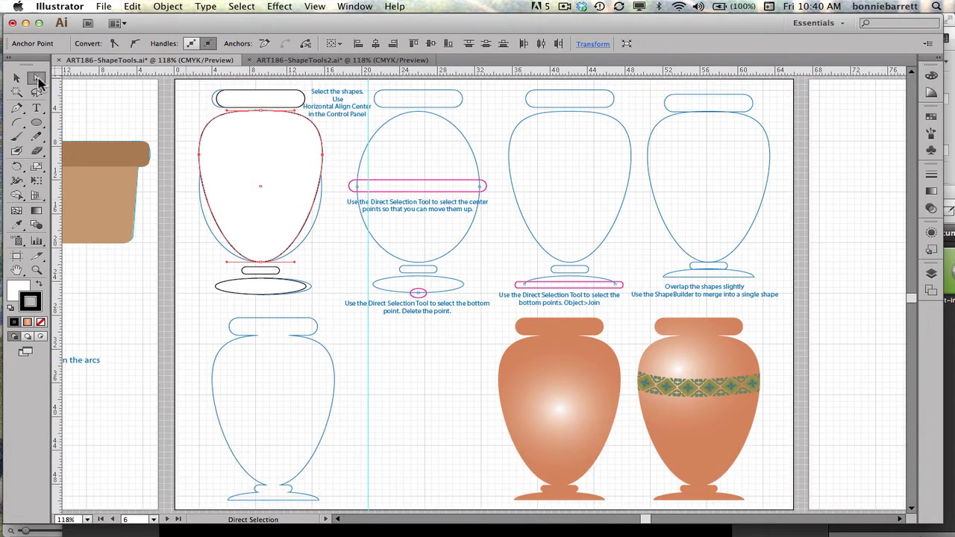
pyautogui.click(39, 79)
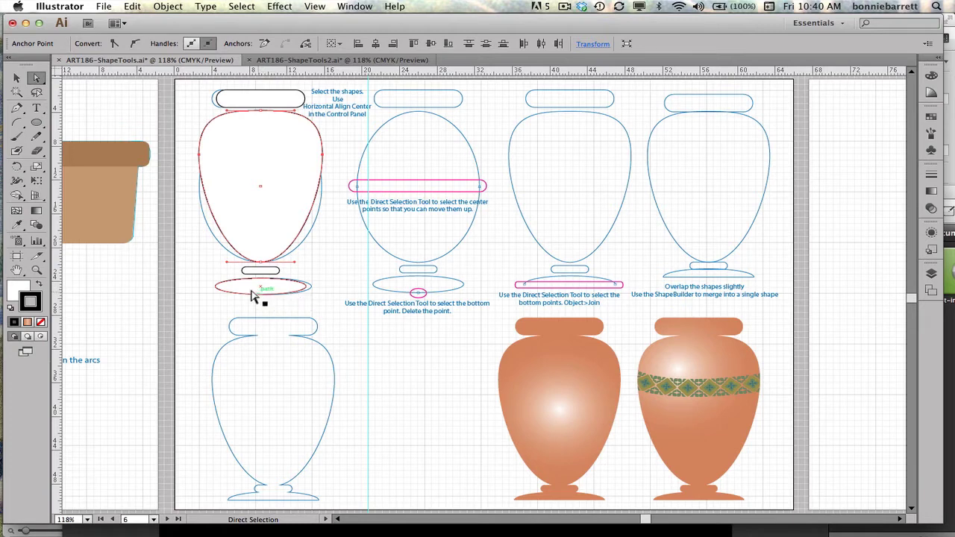
# - Zoom in on the base and delete the base ellipse's bottom anchor, leaving an open arc
pyautogui.click(36, 271)
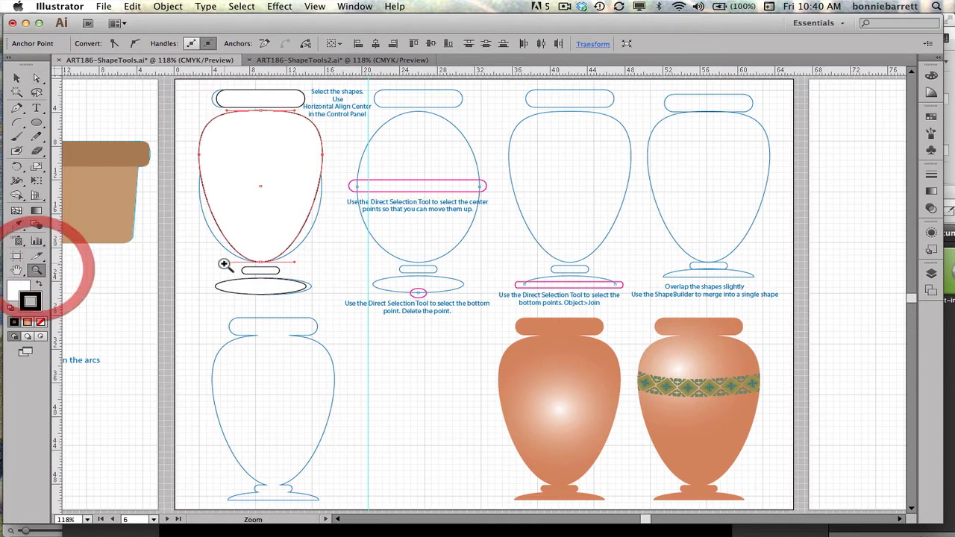
pyautogui.moveTo(200, 251); pyautogui.dragTo(349, 309)
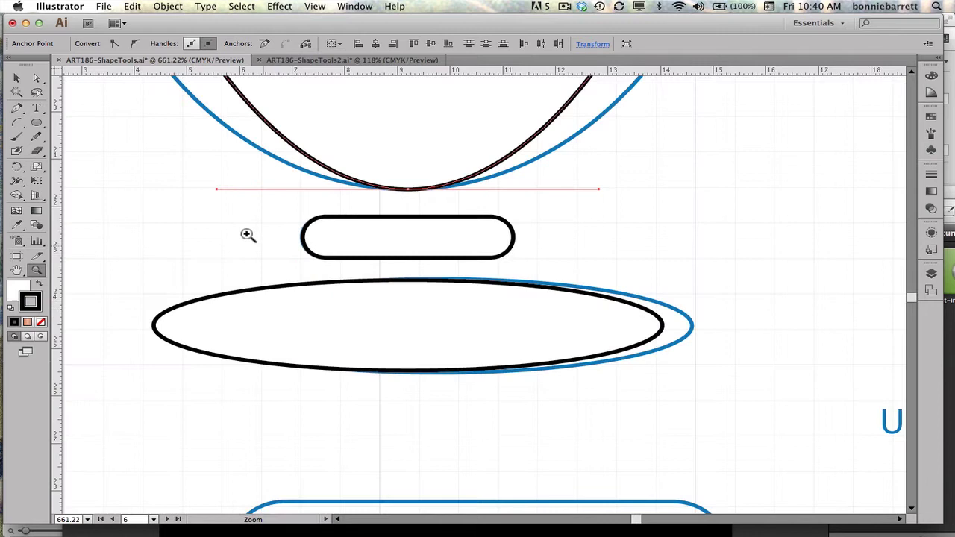
pyautogui.click(37, 81)
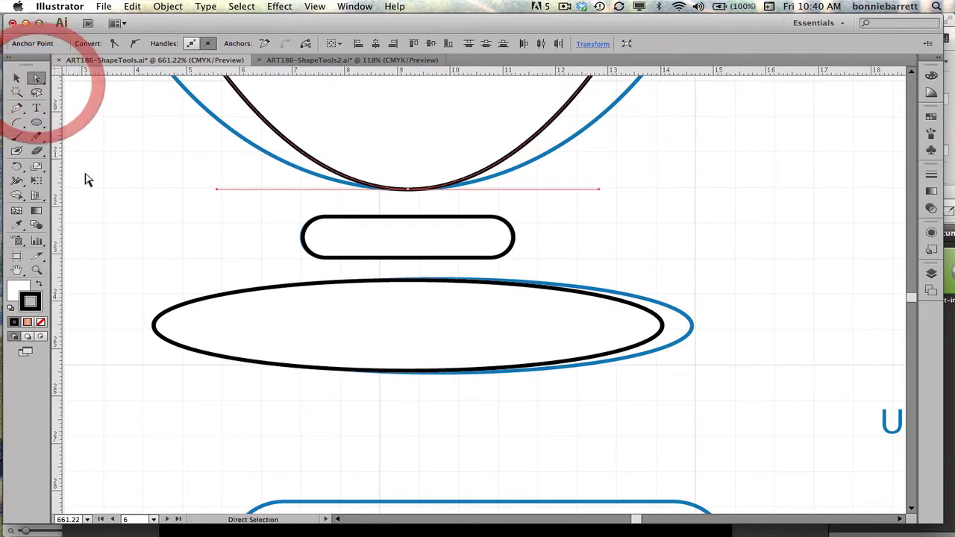
pyautogui.click(402, 371)
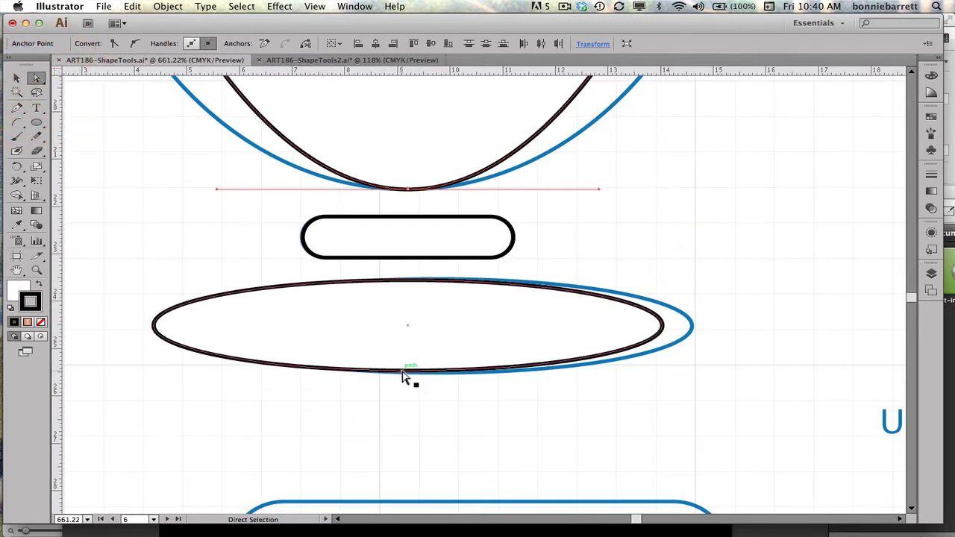
pyautogui.click(407, 370)
pyautogui.click(408, 371)
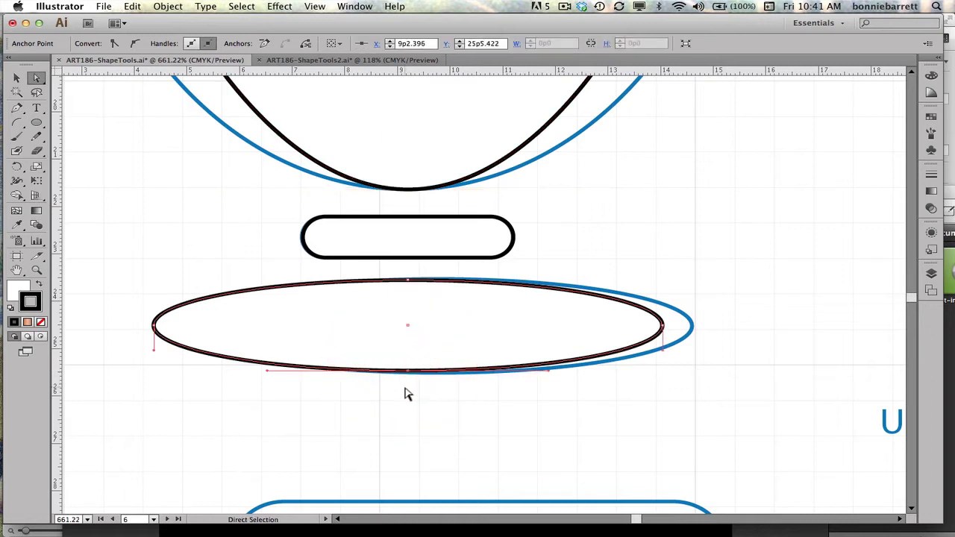
pyautogui.press('Delete')
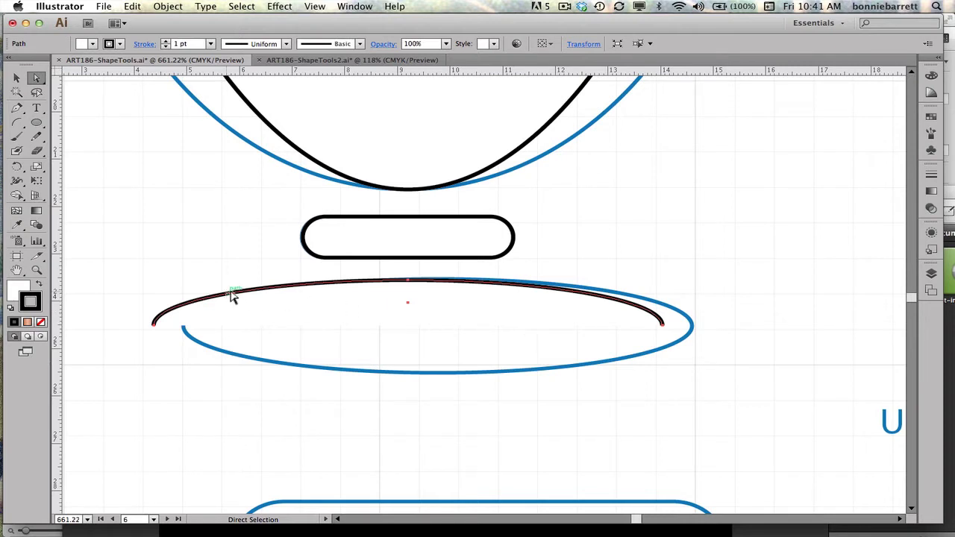
# - Close the base arc's open ends with Object > Path > Join into a flat-bottomed dome
pyautogui.click(120, 301)
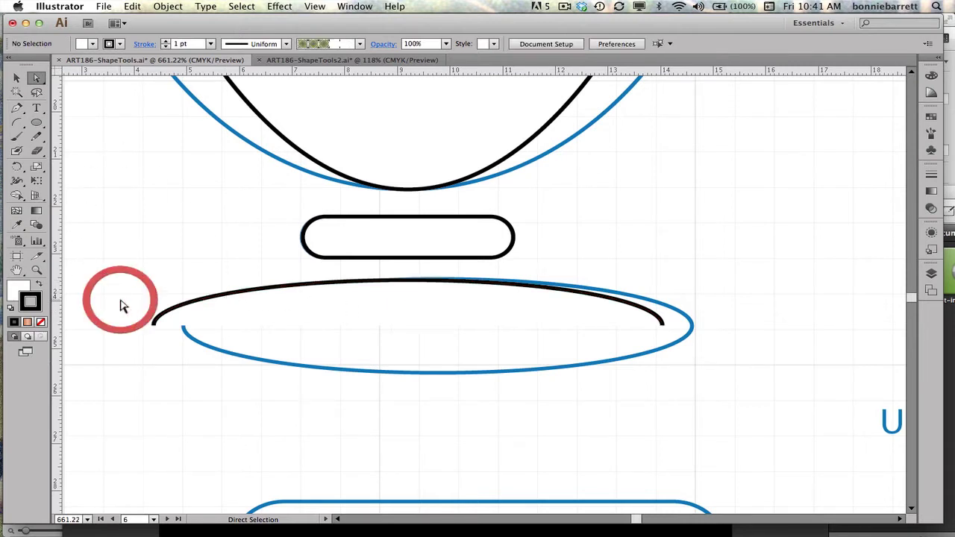
pyautogui.moveTo(125, 312); pyautogui.dragTo(676, 339)
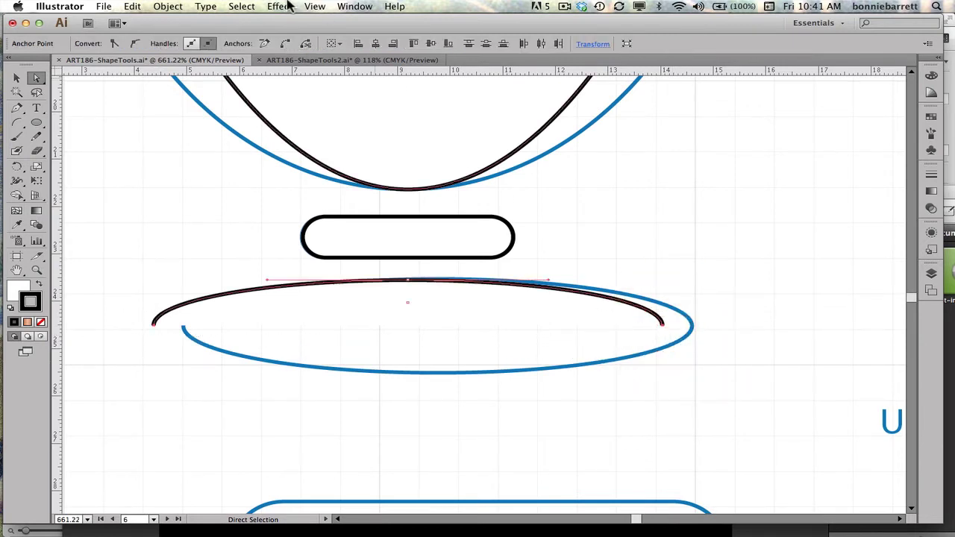
pyautogui.click(167, 8)
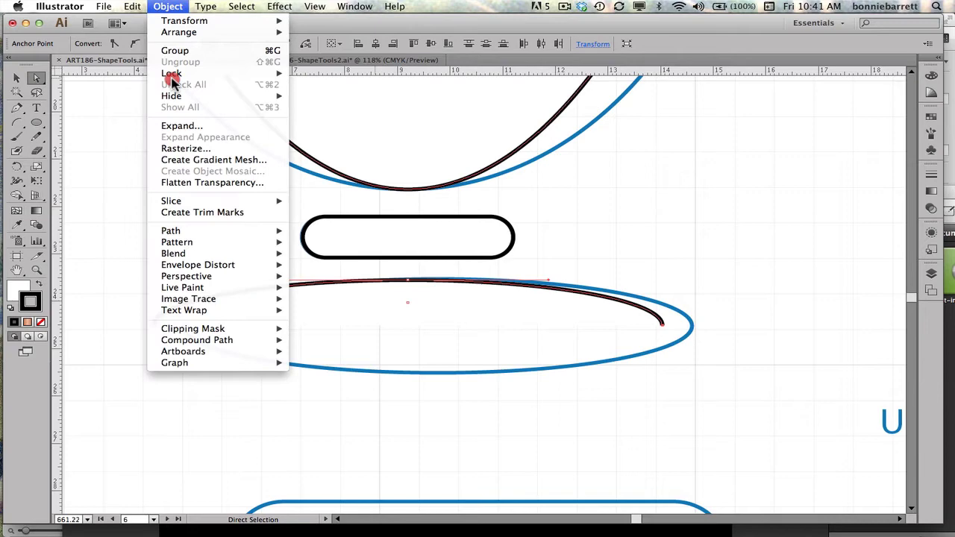
pyautogui.moveTo(284, 231)
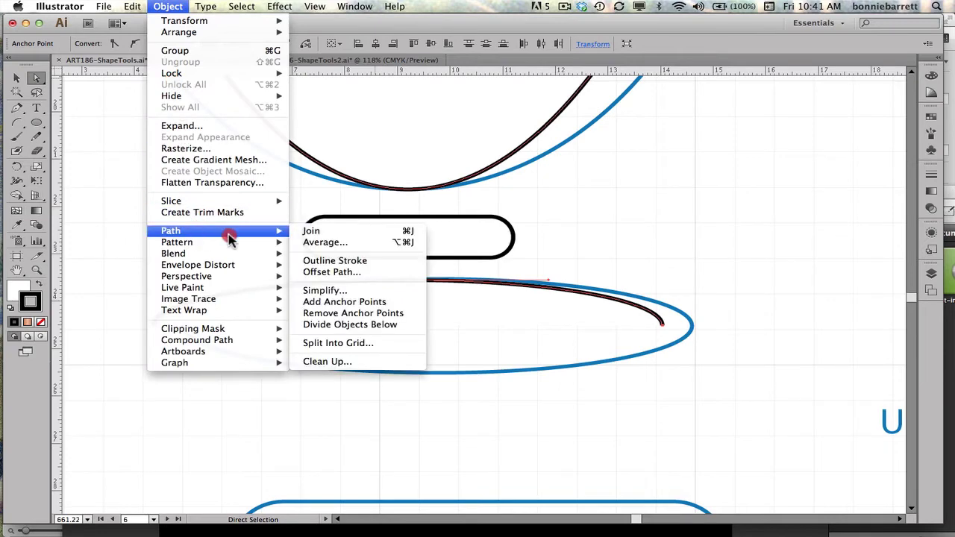
pyautogui.click(329, 232)
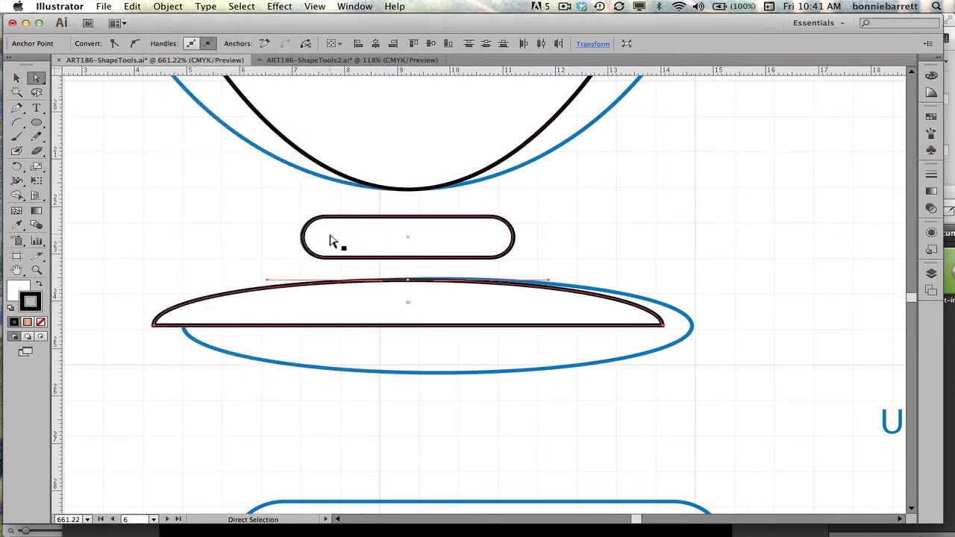
pyautogui.click(291, 308)
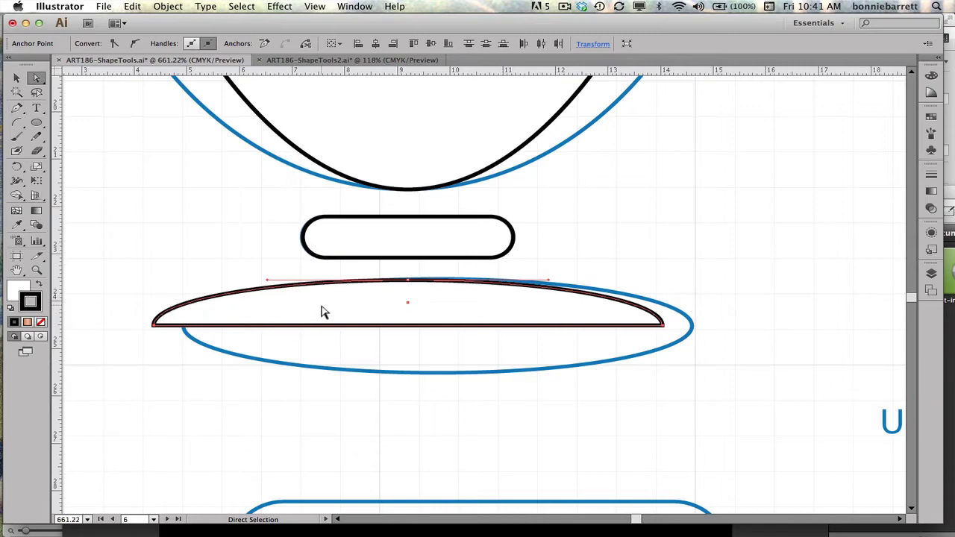
pyautogui.press('super+0')
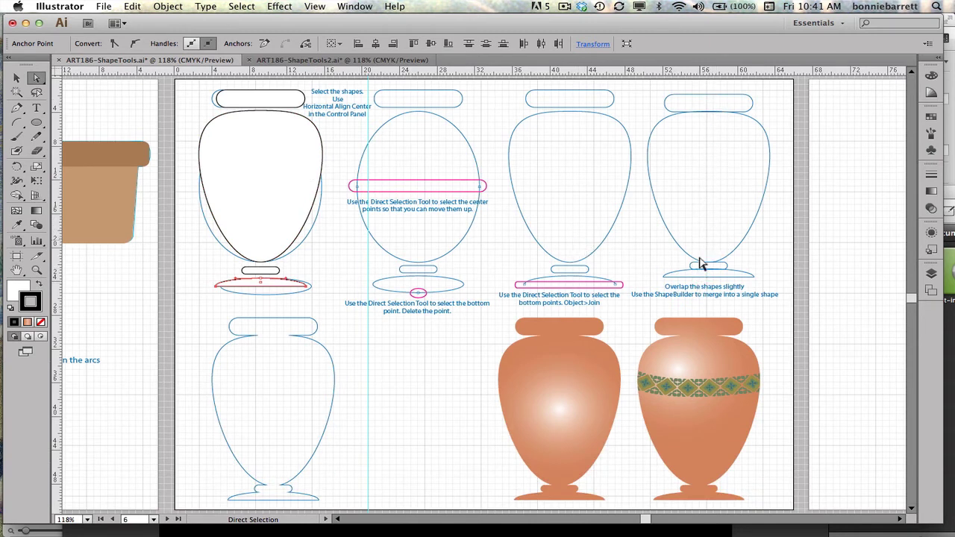
# - Zoom in close on the first vase's cap and upper body
pyautogui.click(36, 270)
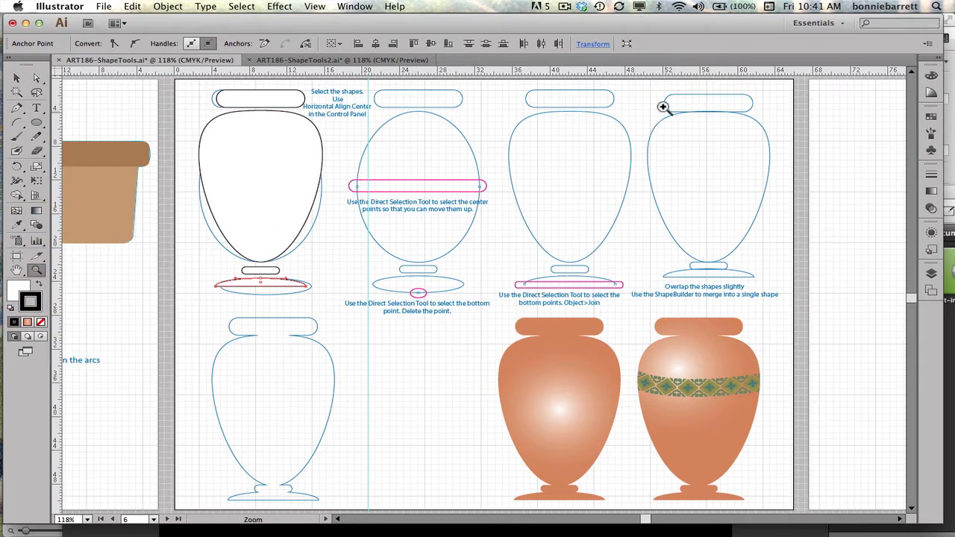
pyautogui.moveTo(655, 89); pyautogui.dragTo(773, 164)
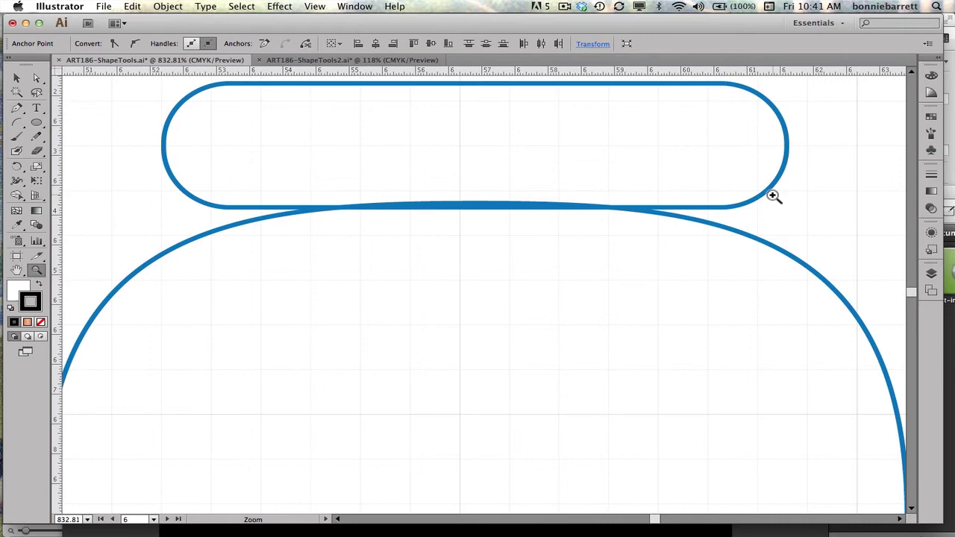
pyautogui.press('super+0')
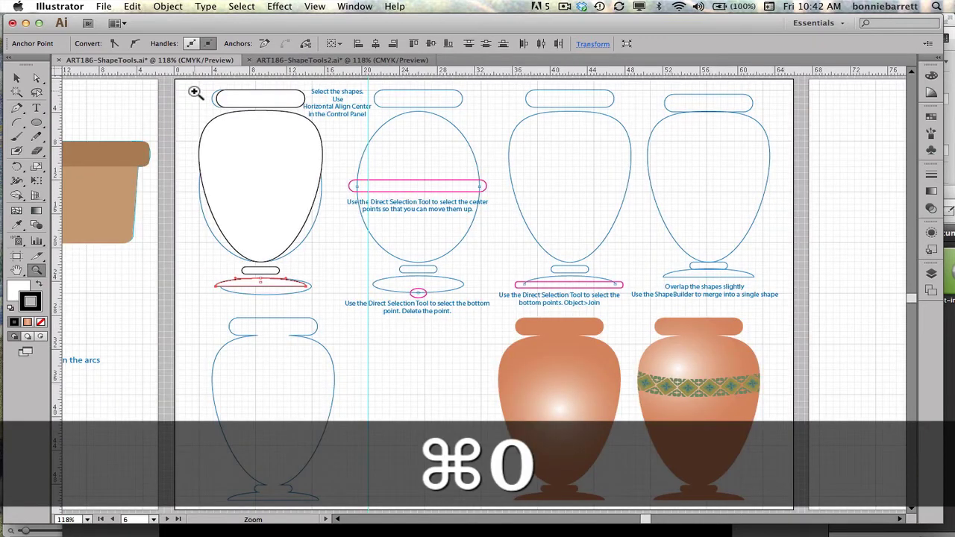
pyautogui.moveTo(195, 91); pyautogui.dragTo(336, 206)
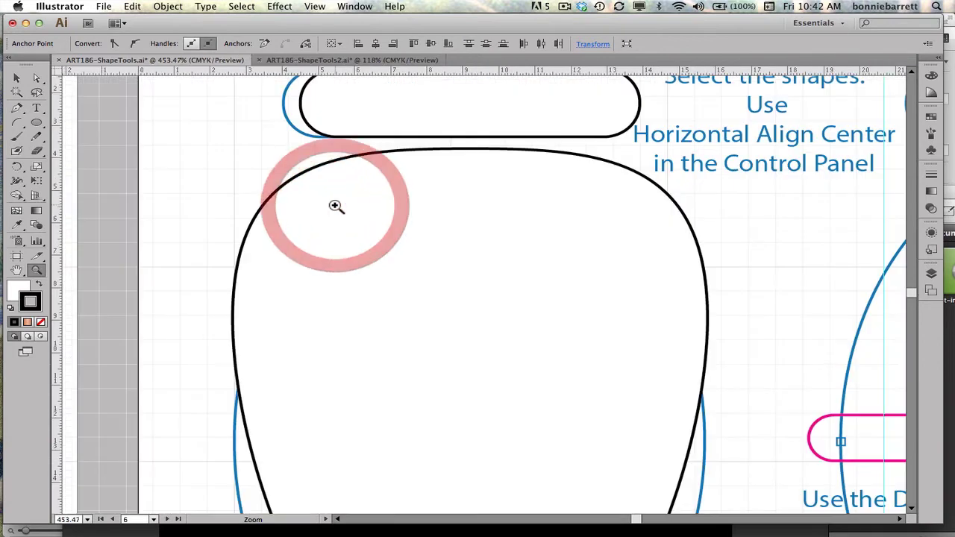
# - Switch to Outline view and nudge the first vase's cap down two steps onto the body
pyautogui.click(316, 7)
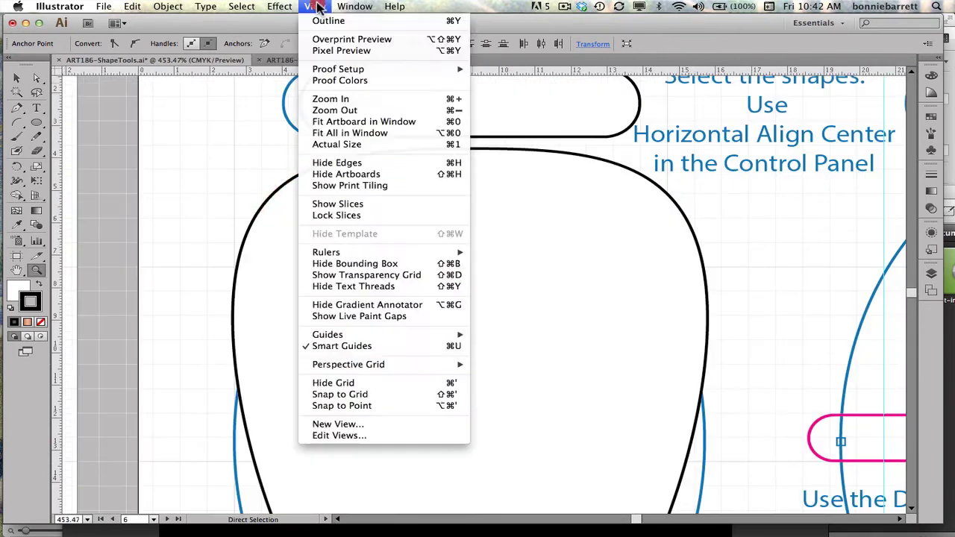
pyautogui.click(317, 21)
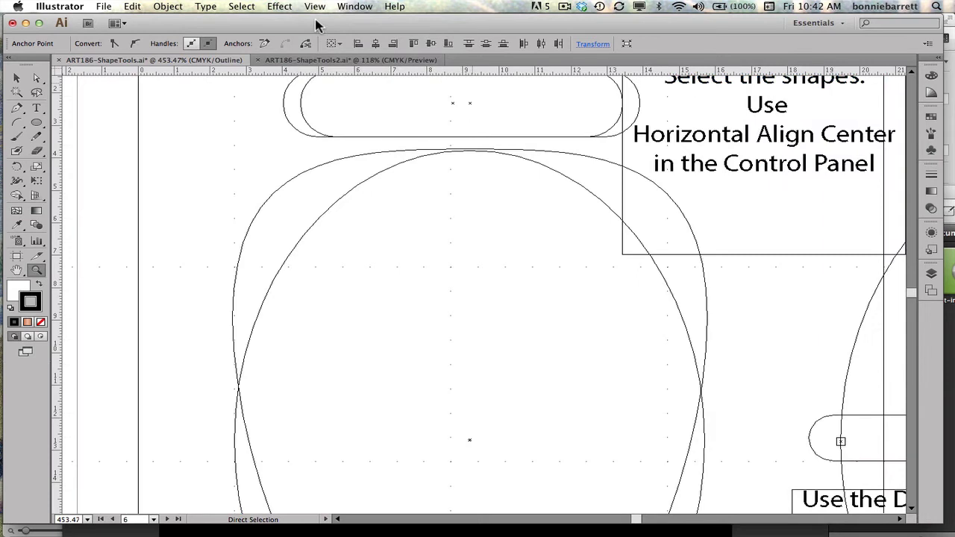
pyautogui.click(16, 78)
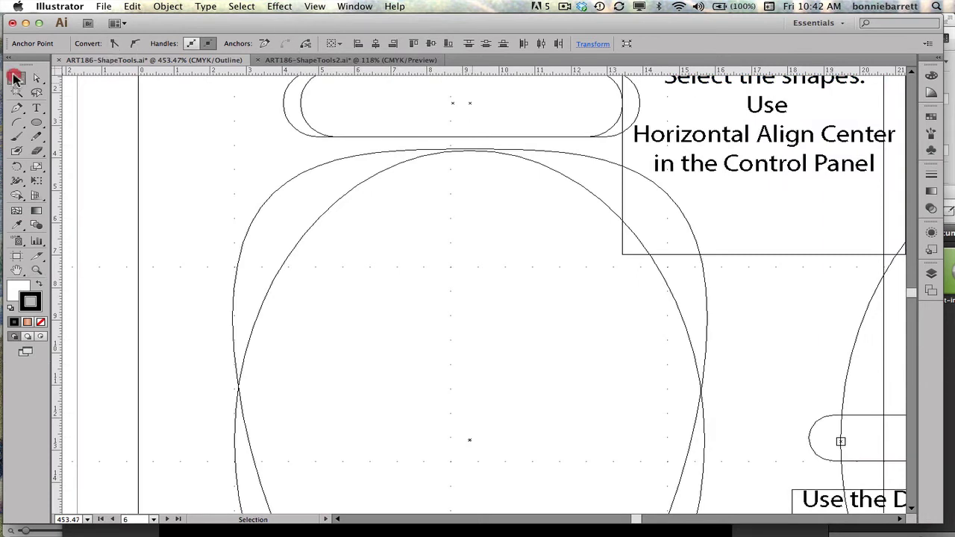
pyautogui.click(302, 97)
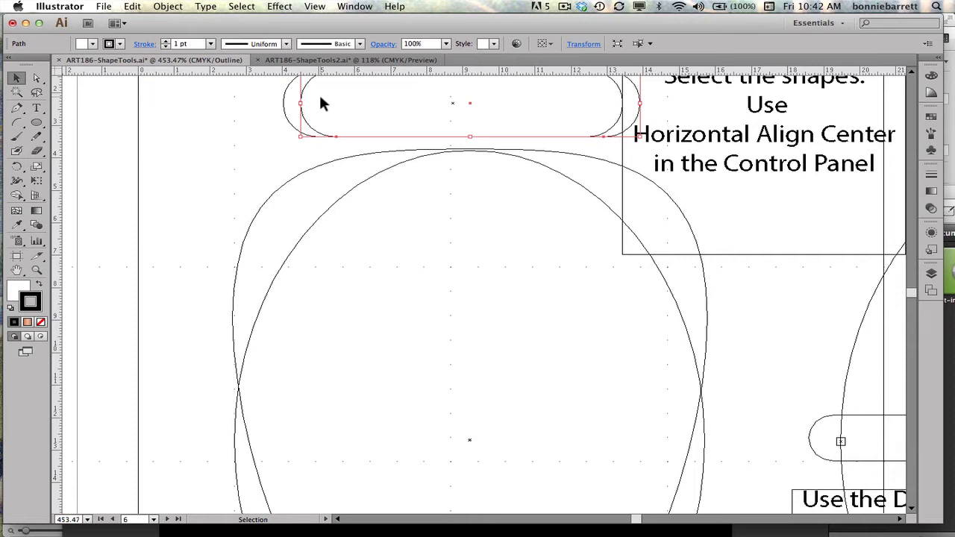
pyautogui.press('Down')
pyautogui.press('Down')
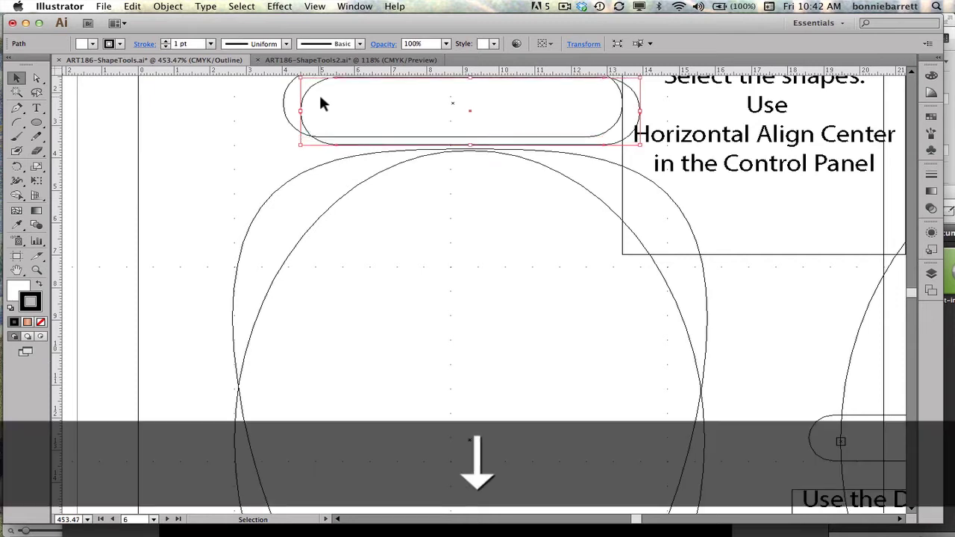
pyautogui.press('Down')
pyautogui.press('Down')
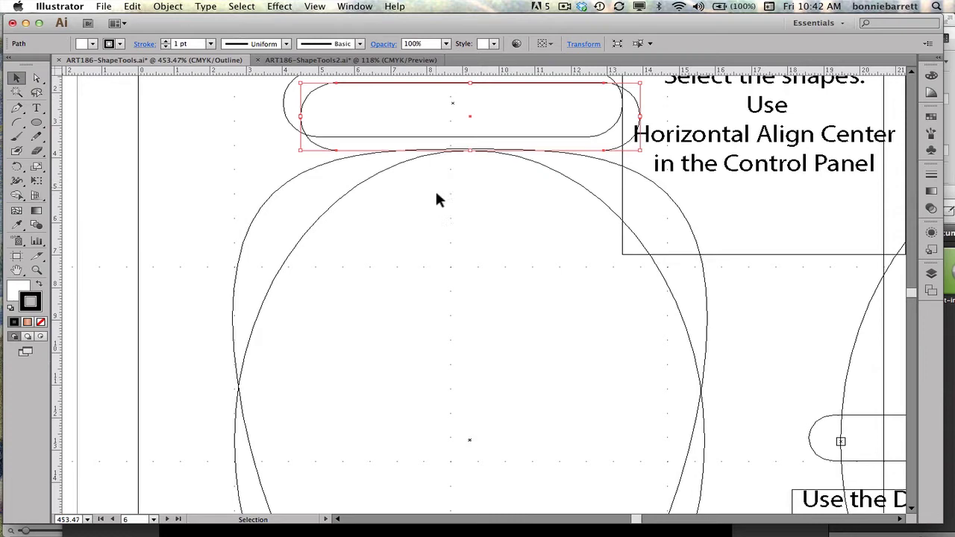
# - Pan down and nudge the stem rectangle and base ellipse up together toward the bowl
pyautogui.press('space')
pyautogui.moveTo(430, 353); pyautogui.dragTo(459, 82)
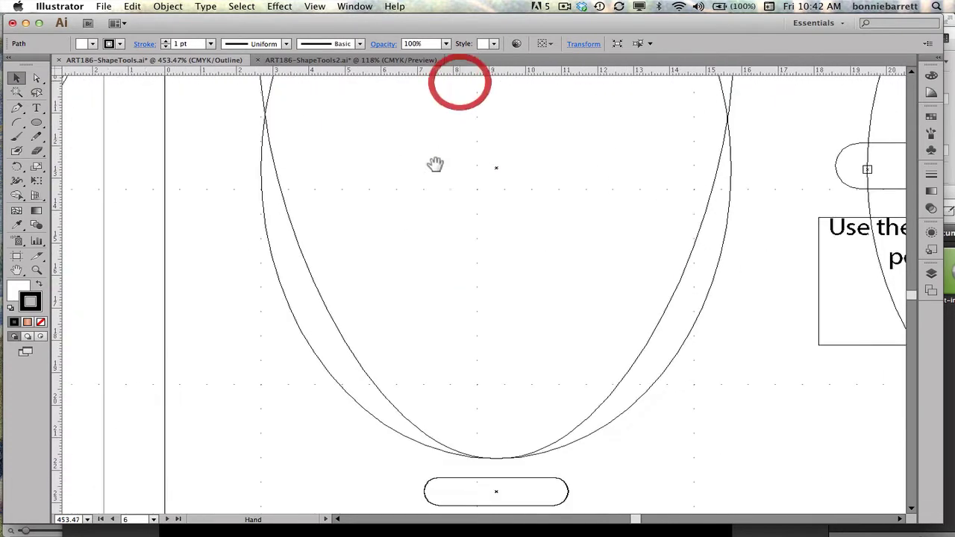
pyautogui.moveTo(465, 326); pyautogui.dragTo(433, 181)
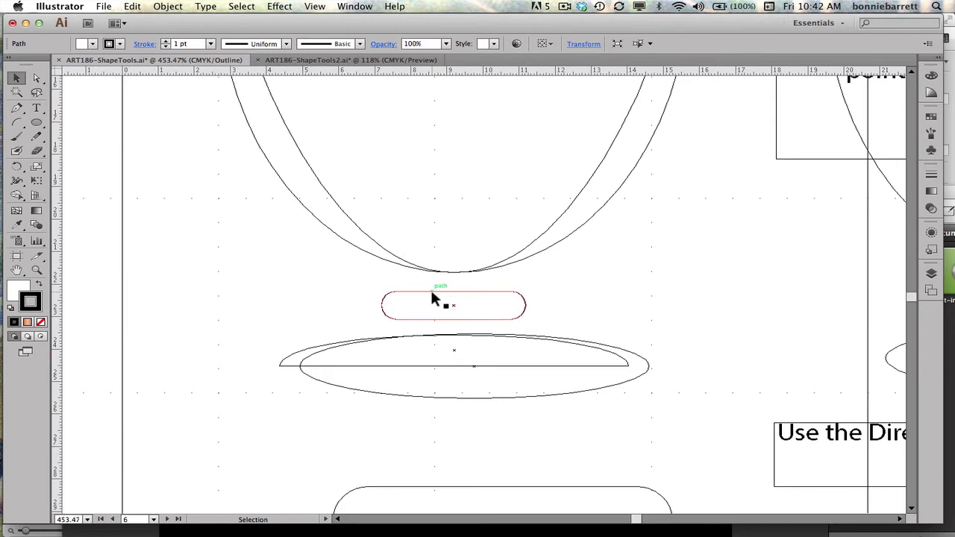
pyautogui.click(433, 298)
pyautogui.moveTo(326, 305); pyautogui.dragTo(451, 354)
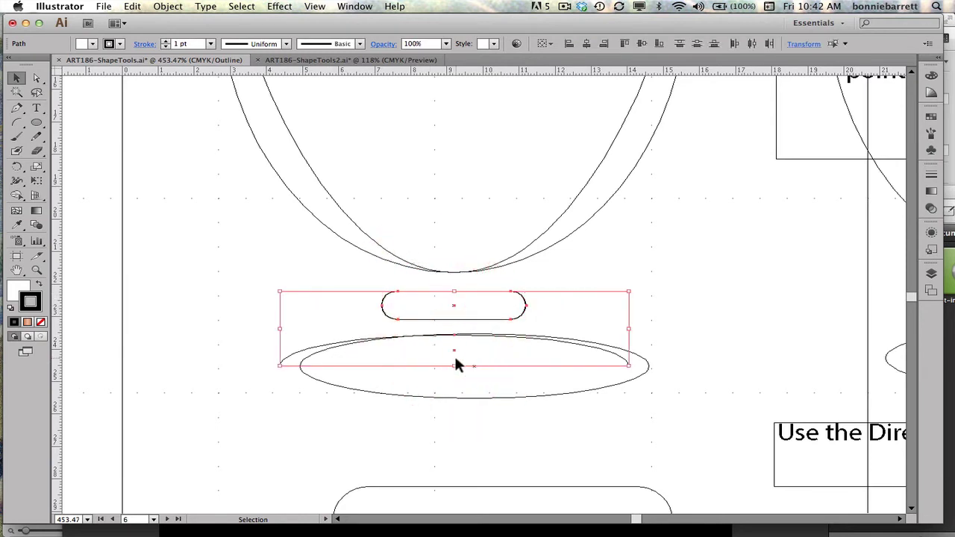
pyautogui.press('Up')
pyautogui.press('Up')
pyautogui.press('Up')
pyautogui.press('Up')
pyautogui.press('Up')
pyautogui.press('Up')
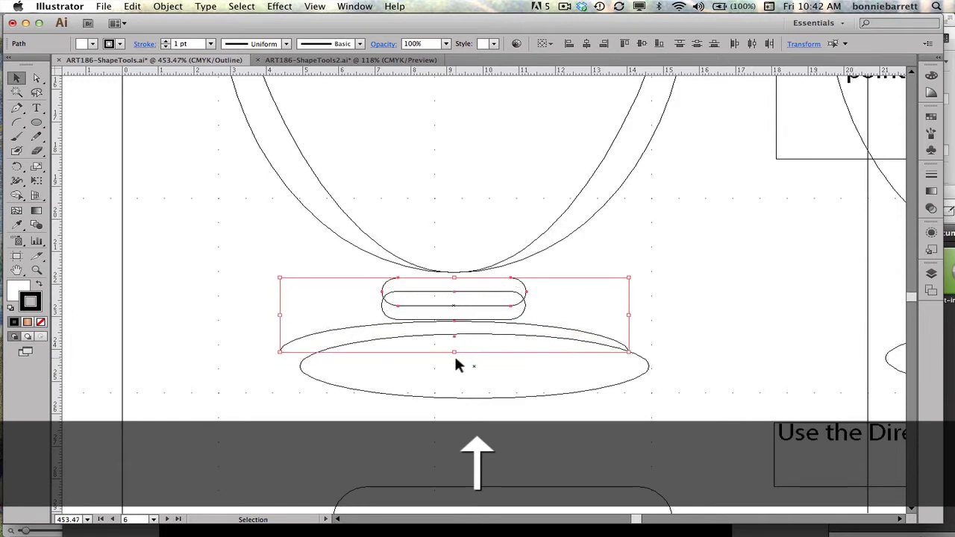
pyautogui.press('Up')
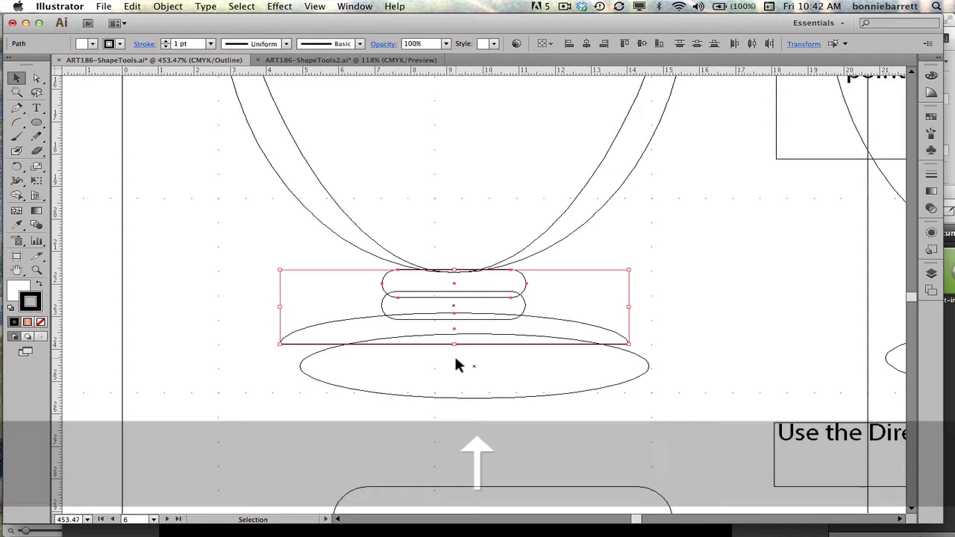
pyautogui.press('Down')
pyautogui.press('Up')
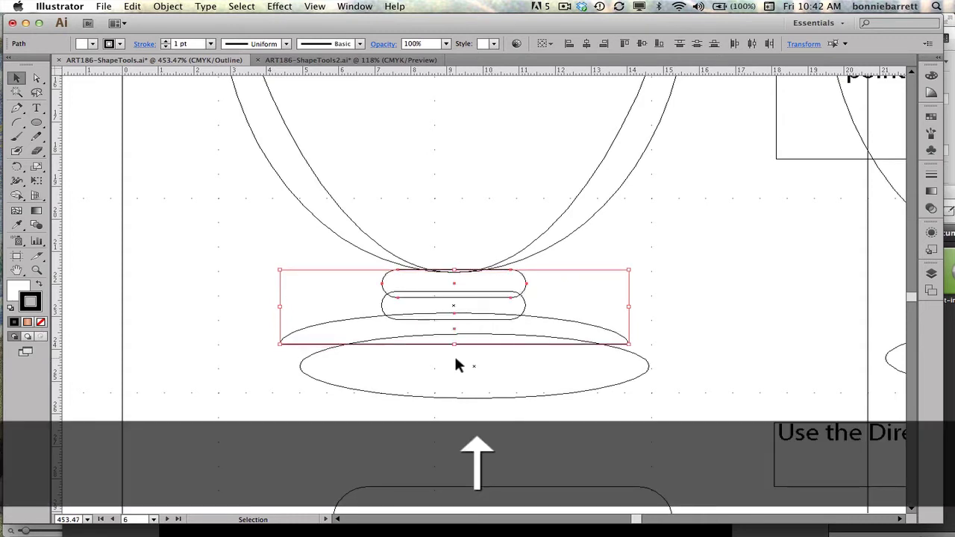
# - Nudge only the base ellipse upward so it overlaps the bottom of the stem
pyautogui.click(647, 308)
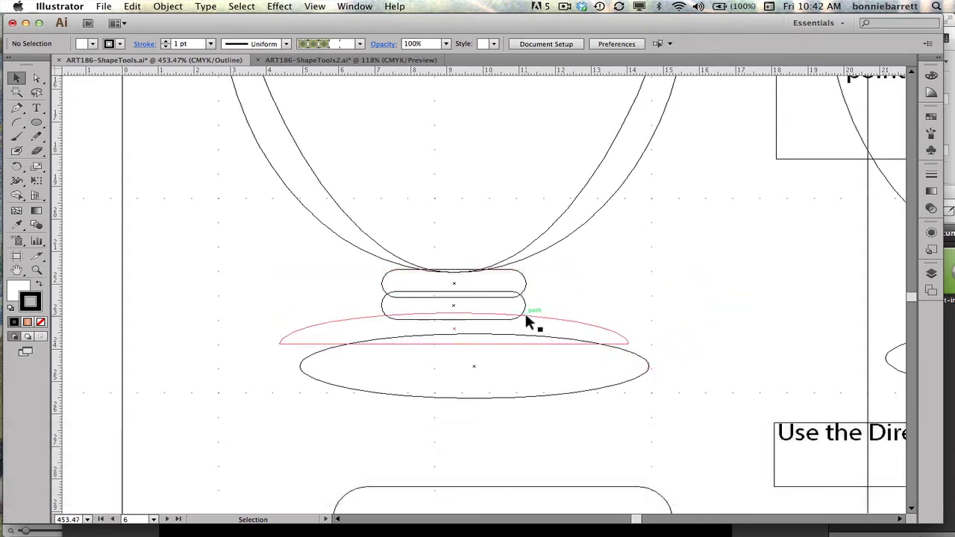
pyautogui.click(524, 317)
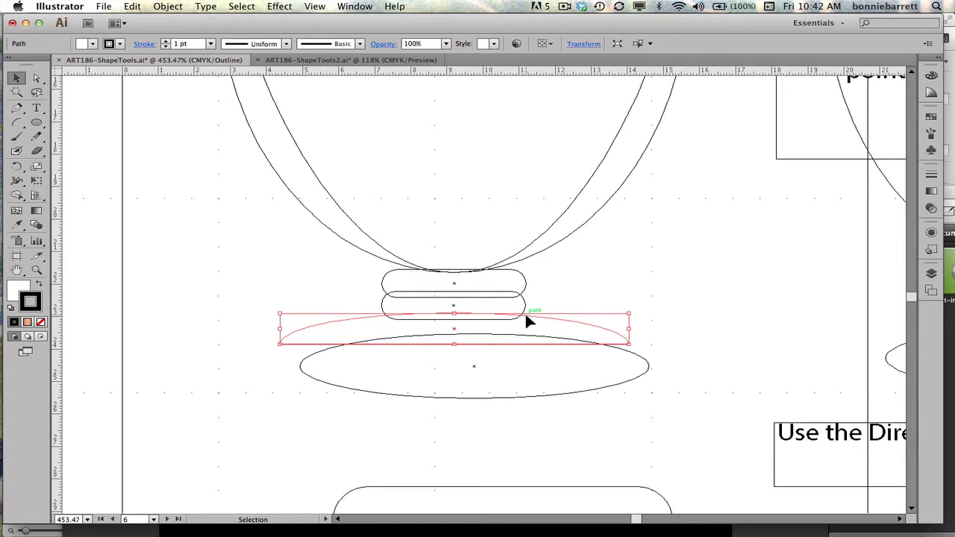
pyautogui.press('Up')
pyautogui.press('Up')
pyautogui.press('Up')
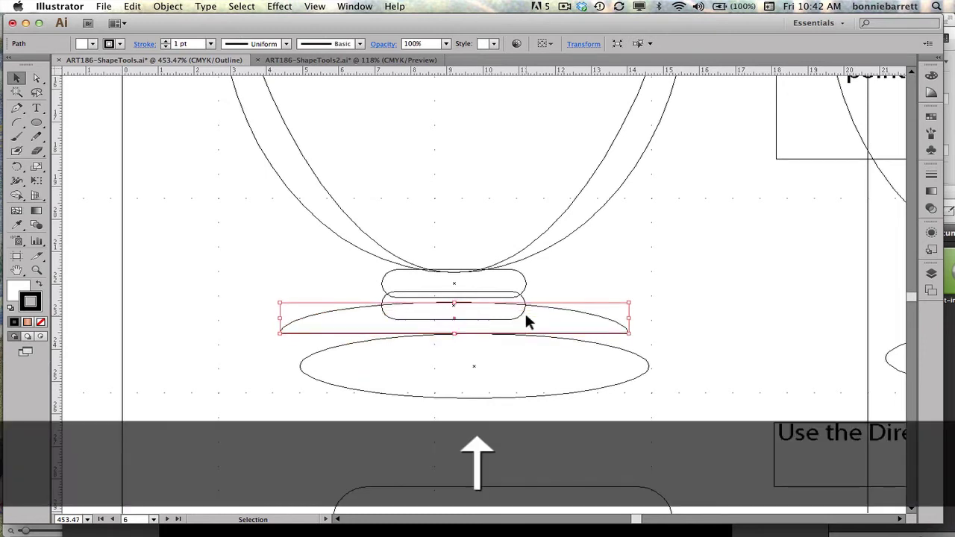
pyautogui.press('Up')
pyautogui.press('Up')
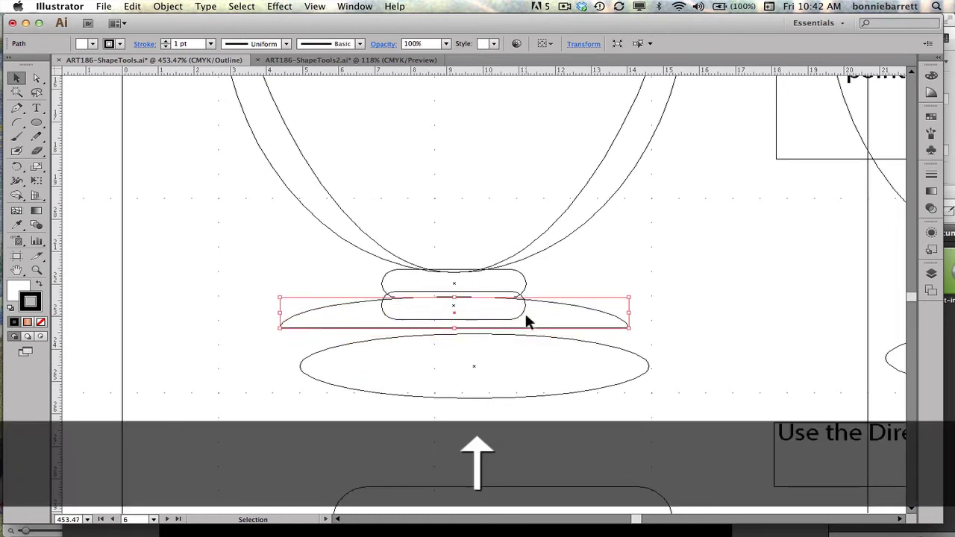
pyautogui.press('Up')
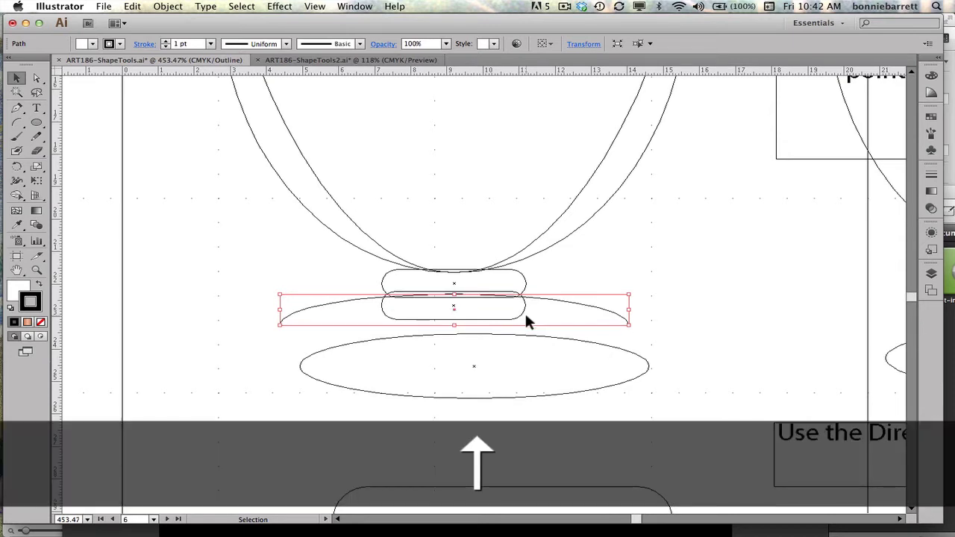
pyautogui.press('Down')
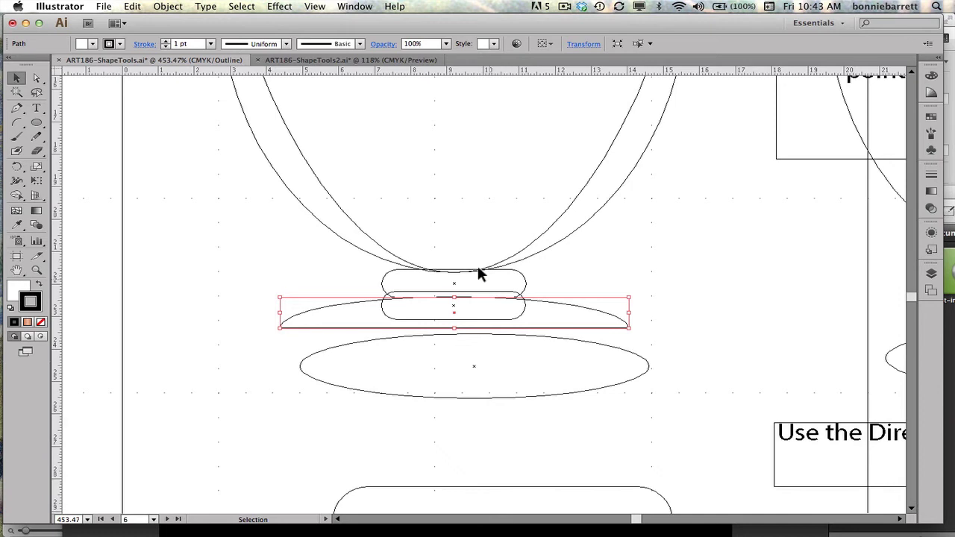
# - Switch back to full-colour preview and fit the whole artboard in the window
pyautogui.click(315, 6)
pyautogui.click(322, 19)
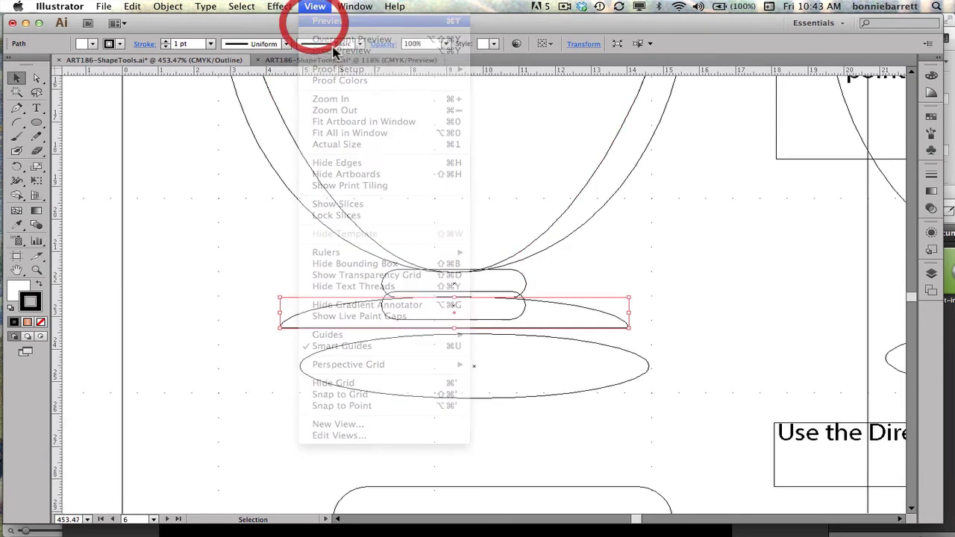
pyautogui.press('super+0')
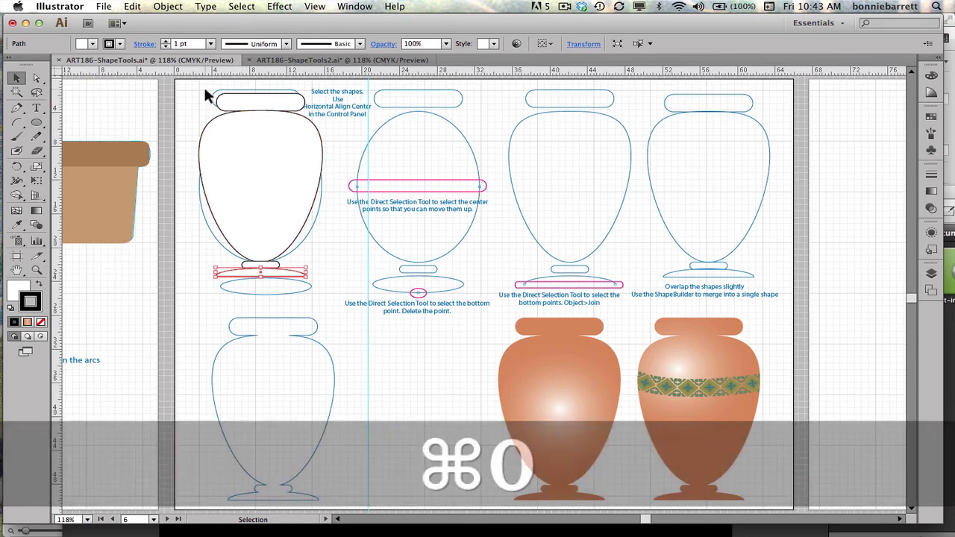
# - Merge the first vase's lip, body and base into one shape with the Shape Builder
pyautogui.moveTo(199, 88); pyautogui.dragTo(277, 300)
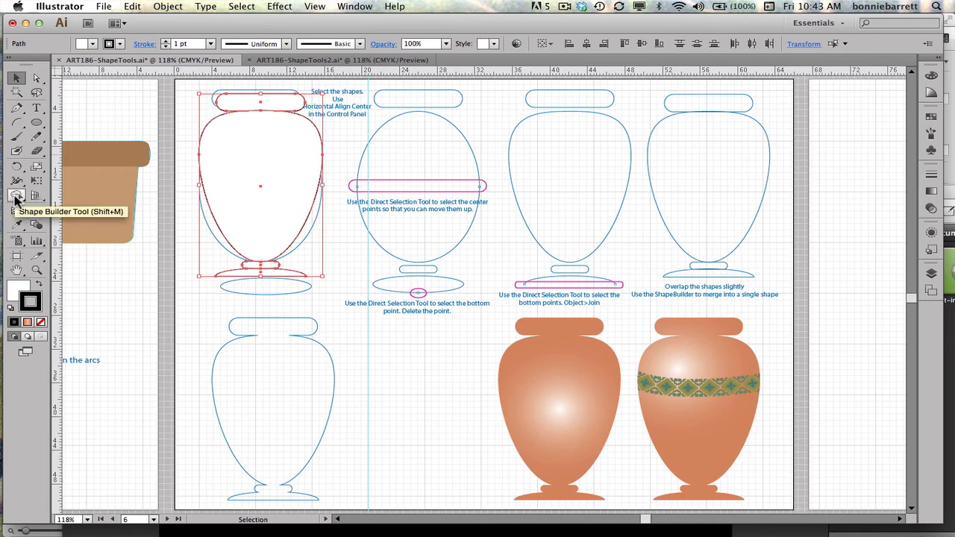
pyautogui.click(17, 197)
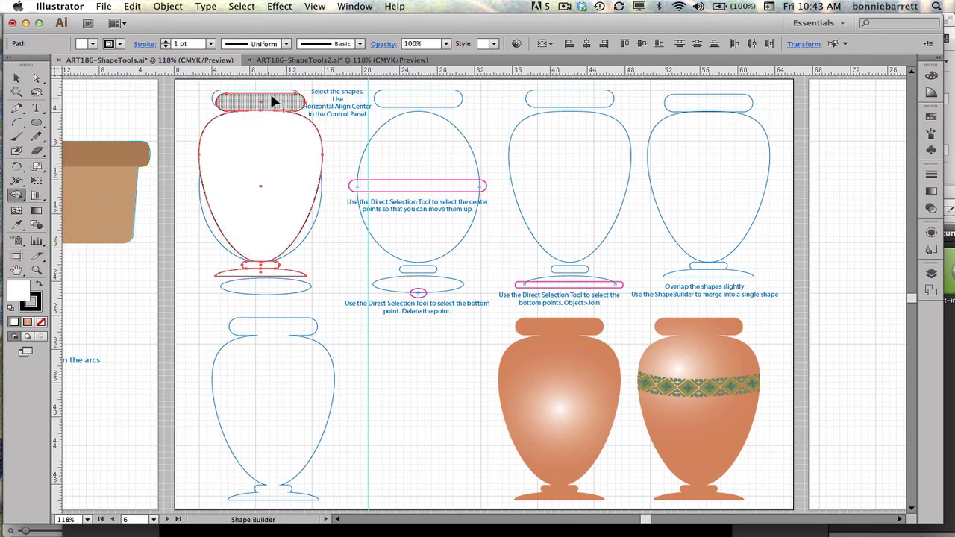
pyautogui.moveTo(256, 101); pyautogui.dragTo(257, 276)
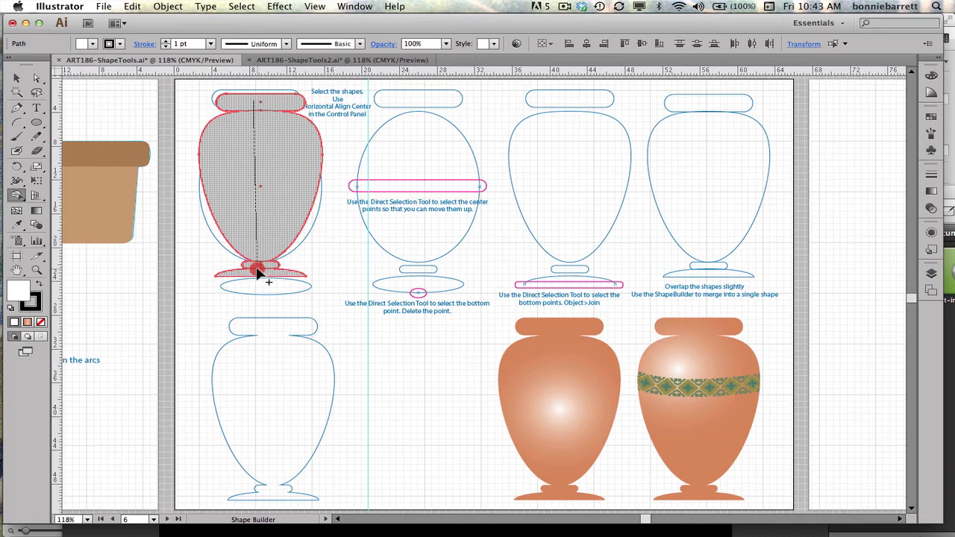
pyautogui.moveTo(258, 275); pyautogui.dragTo(257, 274)
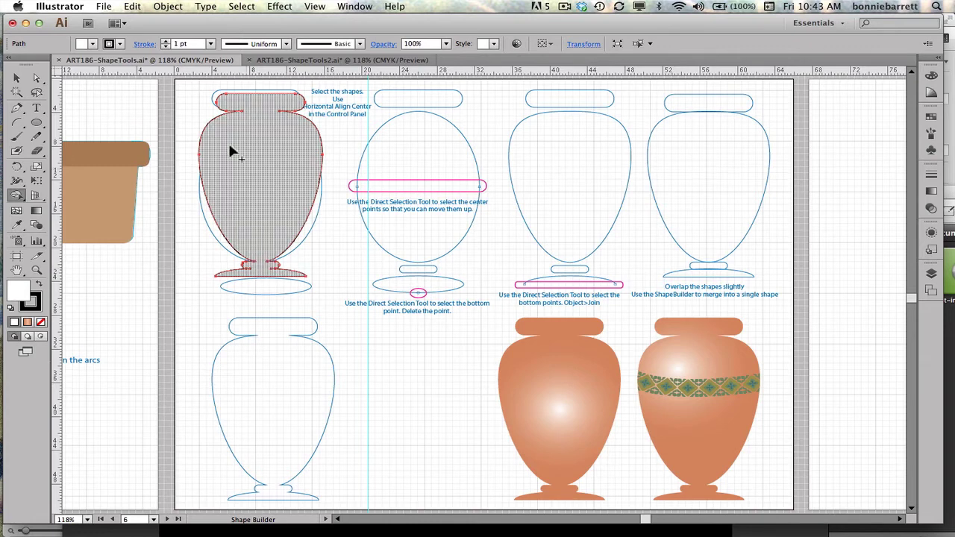
# - Drag the merged vase down to the empty spot and apply the Light Brown Radial fill
pyautogui.click(16, 78)
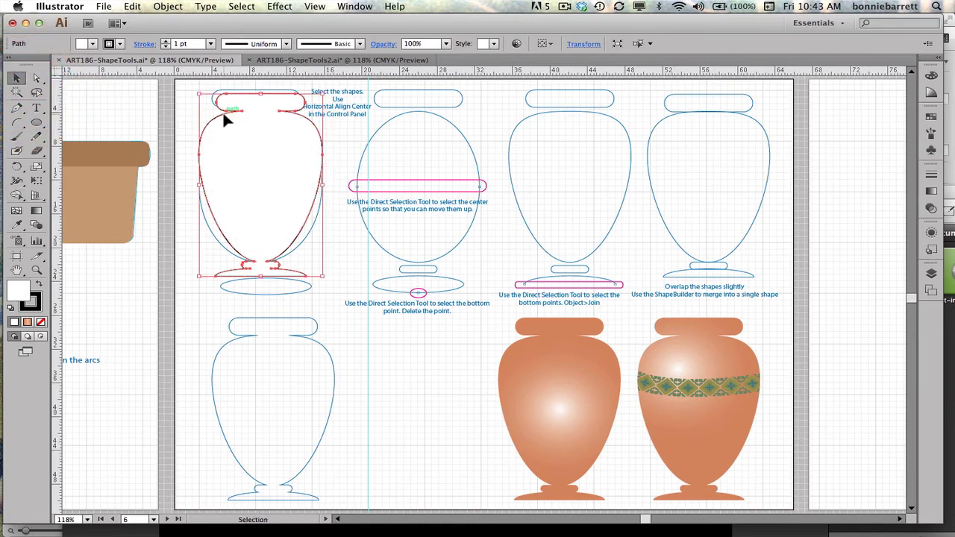
pyautogui.moveTo(223, 112); pyautogui.dragTo(233, 338)
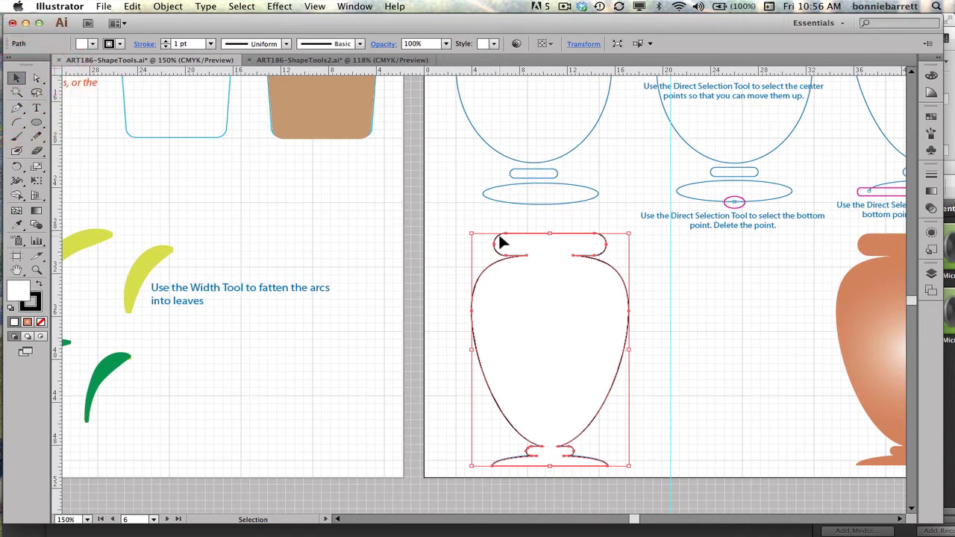
pyautogui.click(110, 44)
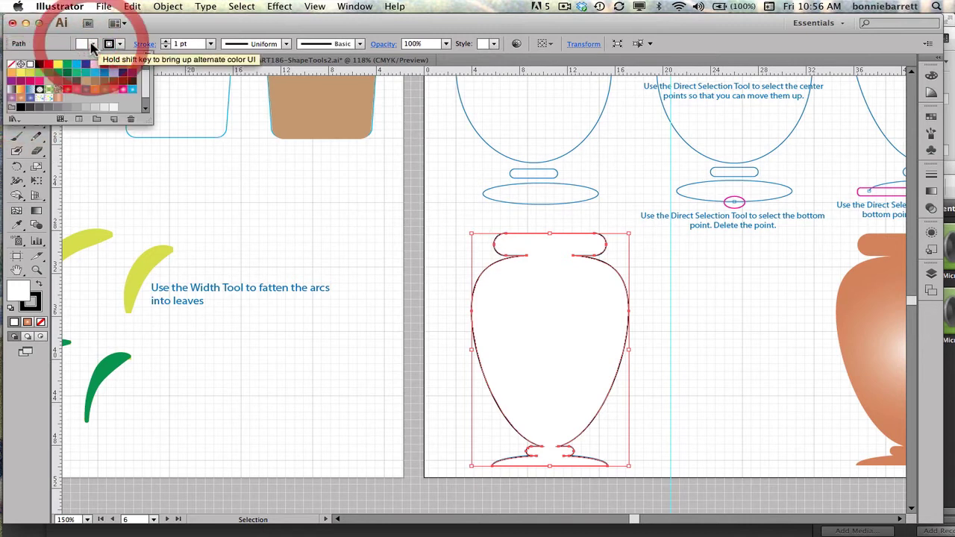
pyautogui.click(20, 104)
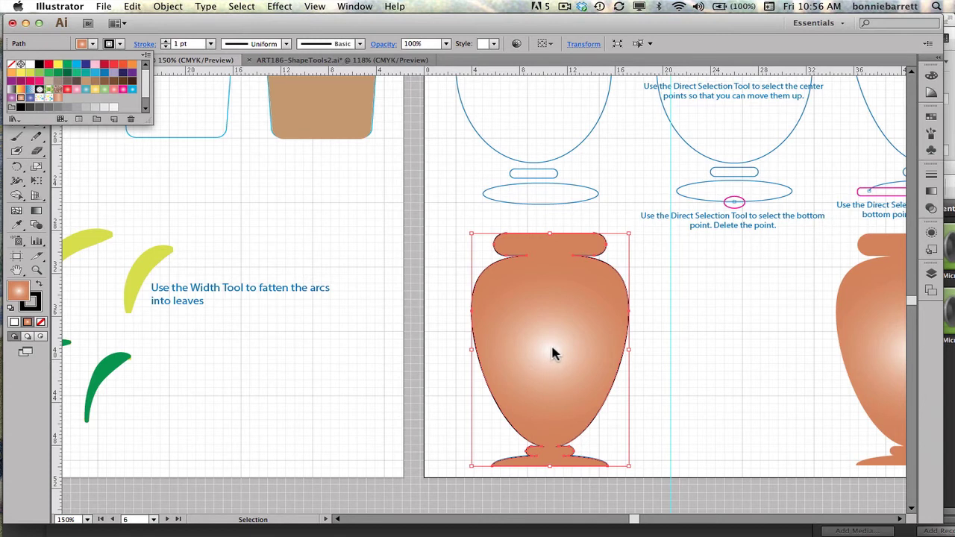
pyautogui.click(42, 213)
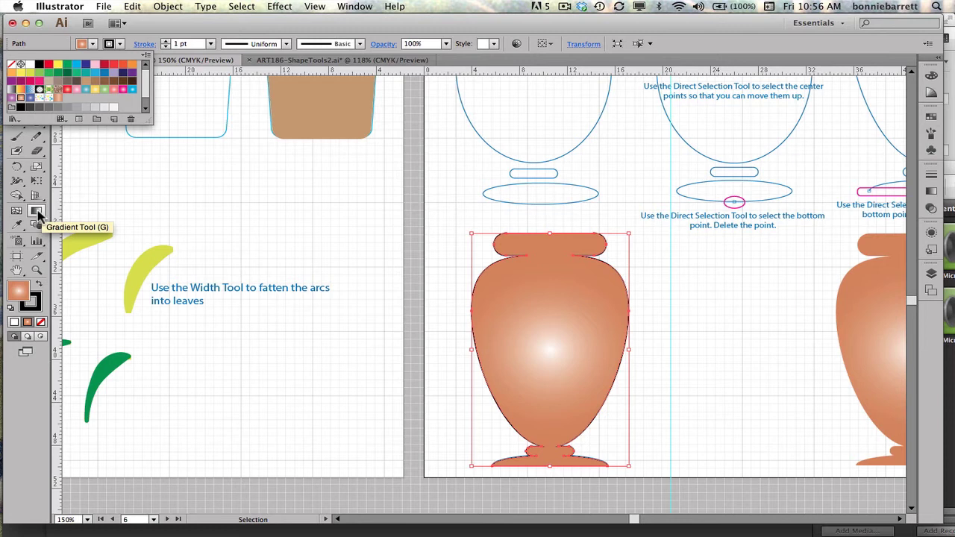
# - Shift the vase's radial gradient highlight toward the upper left and move a stop closer to it
pyautogui.click(40, 213)
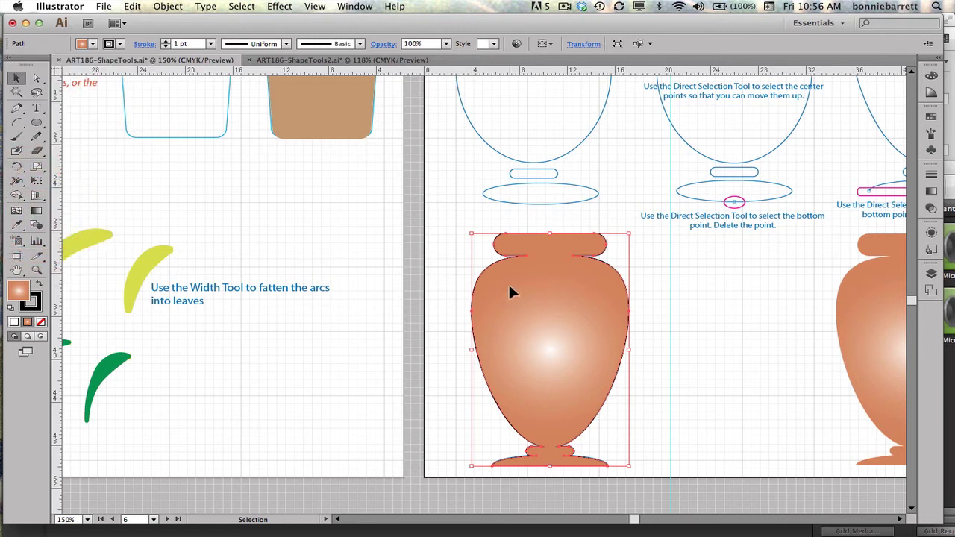
pyautogui.click(36, 212)
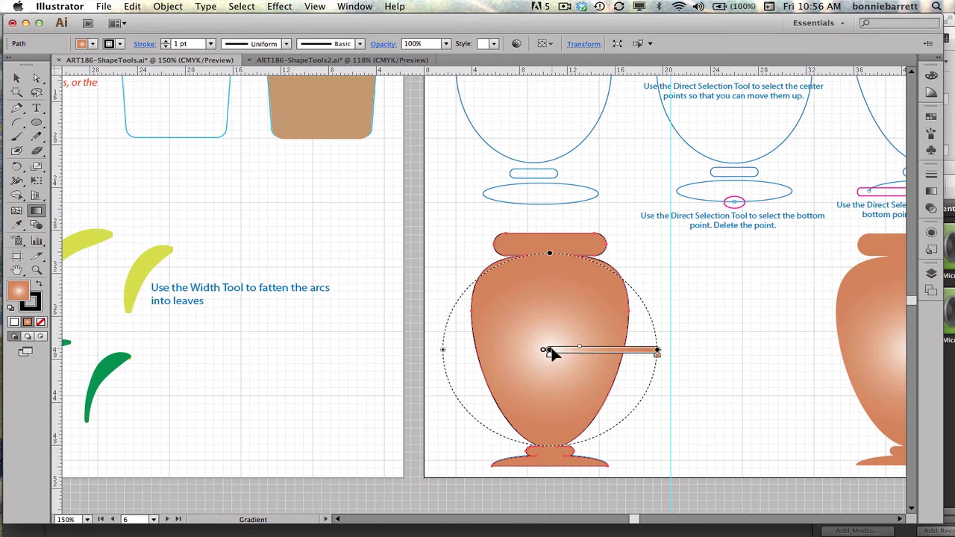
pyautogui.moveTo(549, 351); pyautogui.dragTo(516, 299)
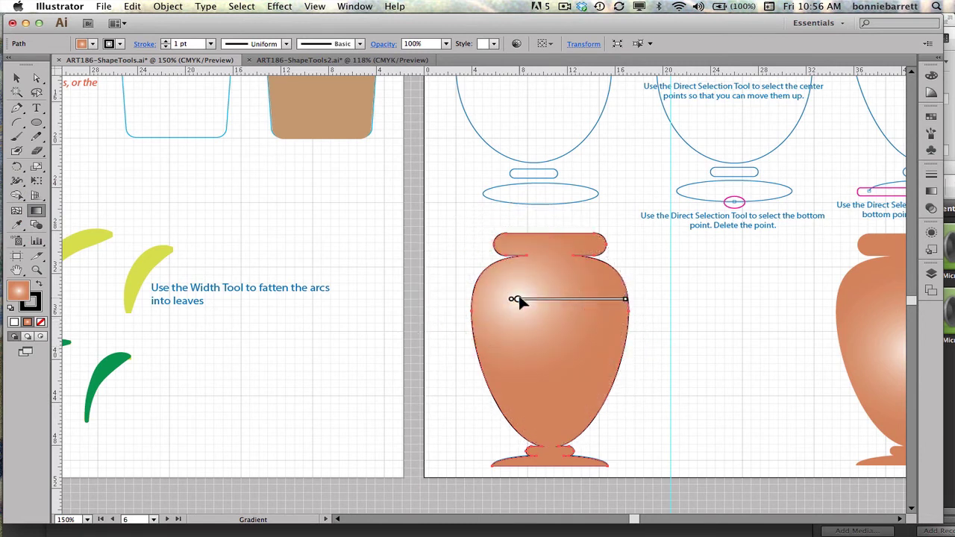
pyautogui.click(526, 303)
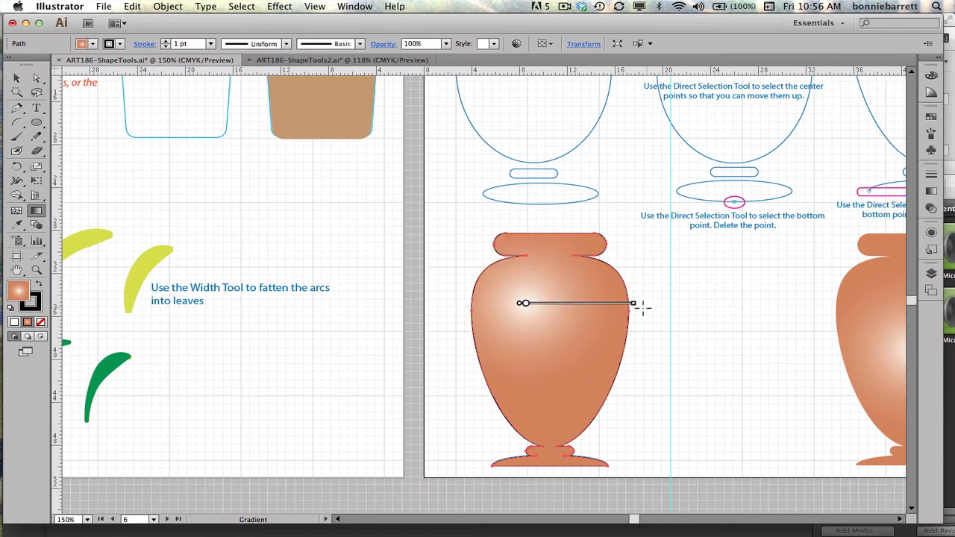
pyautogui.moveTo(632, 317); pyautogui.dragTo(587, 313)
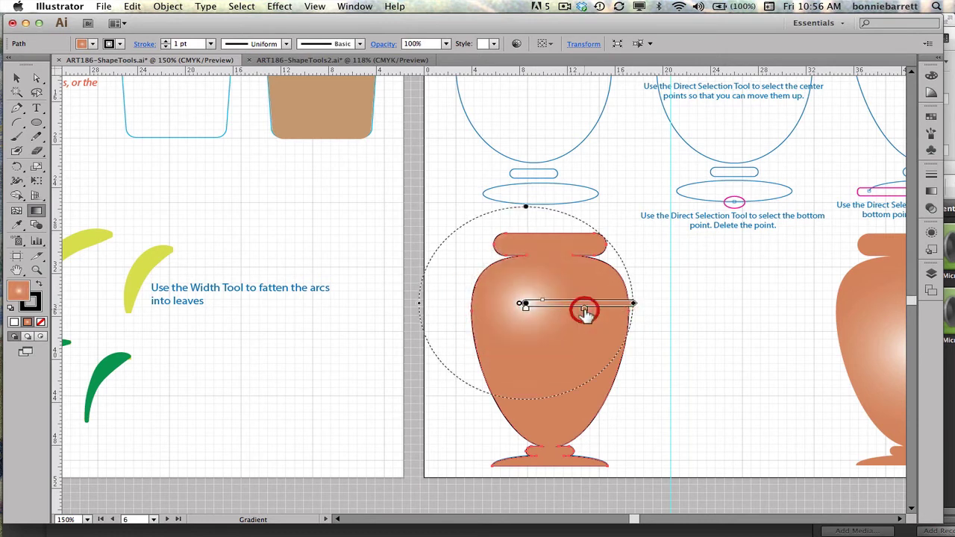
# - Darken the outer brown gradient stop to K 33
pyautogui.click(590, 313)
pyautogui.doubleClick(590, 311)
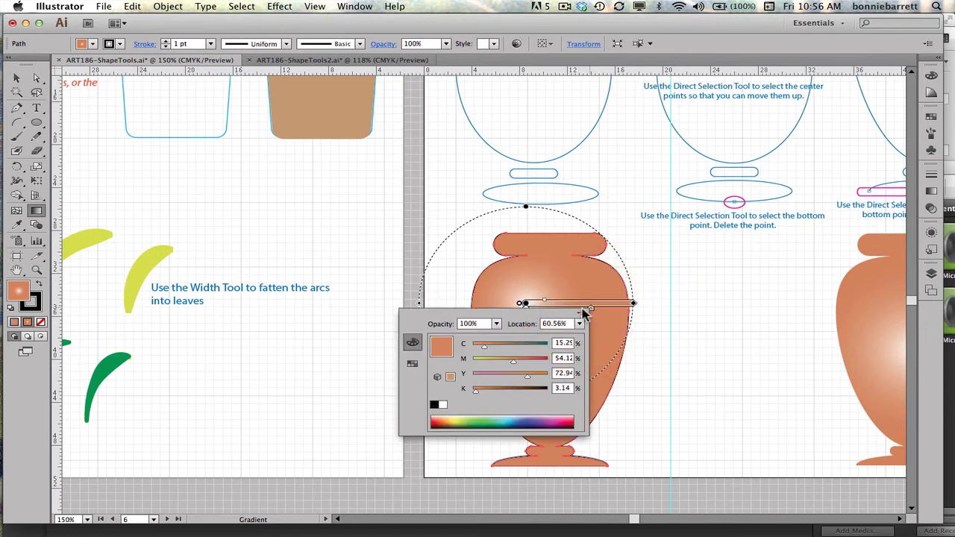
pyautogui.moveTo(478, 390); pyautogui.dragTo(502, 390)
pyautogui.click(638, 357)
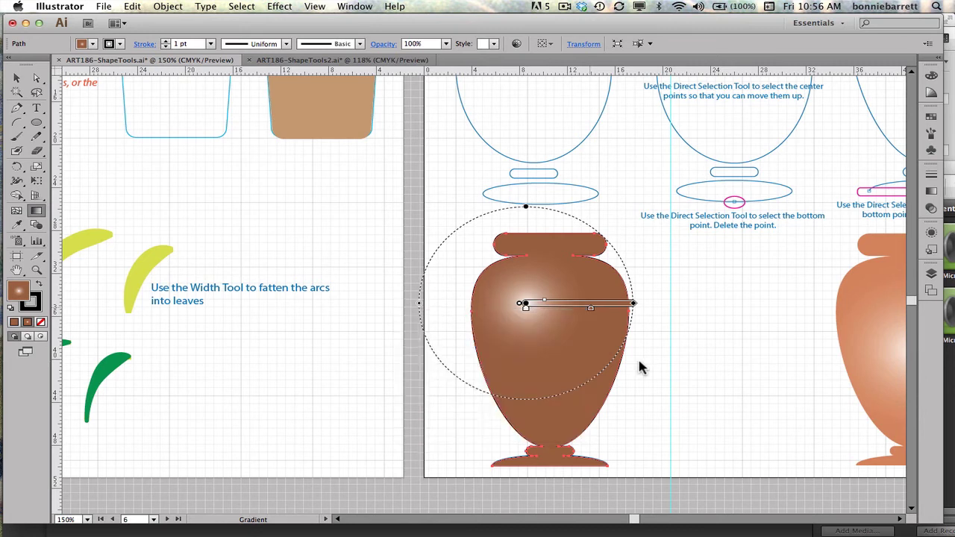
pyautogui.click(24, 73)
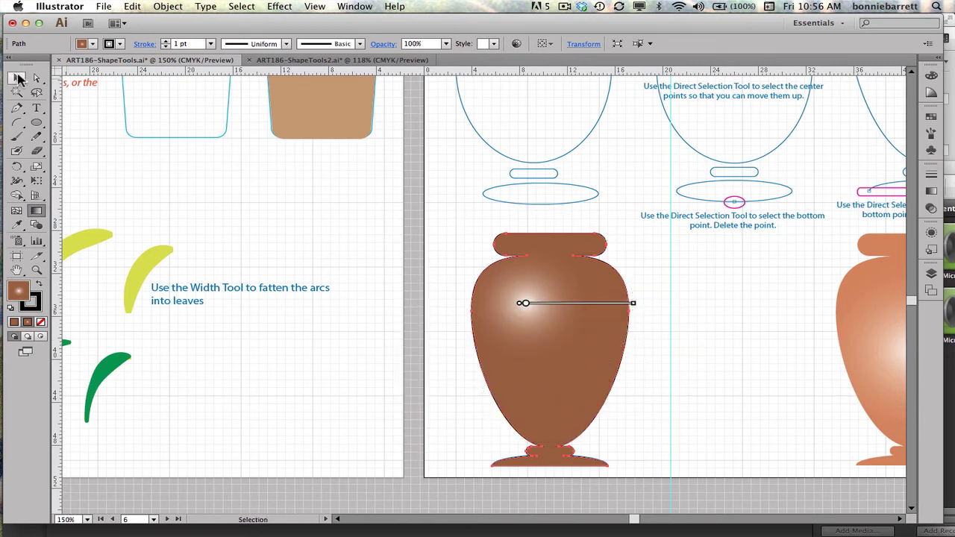
# - Set the vase's stroke to None
pyautogui.click(21, 75)
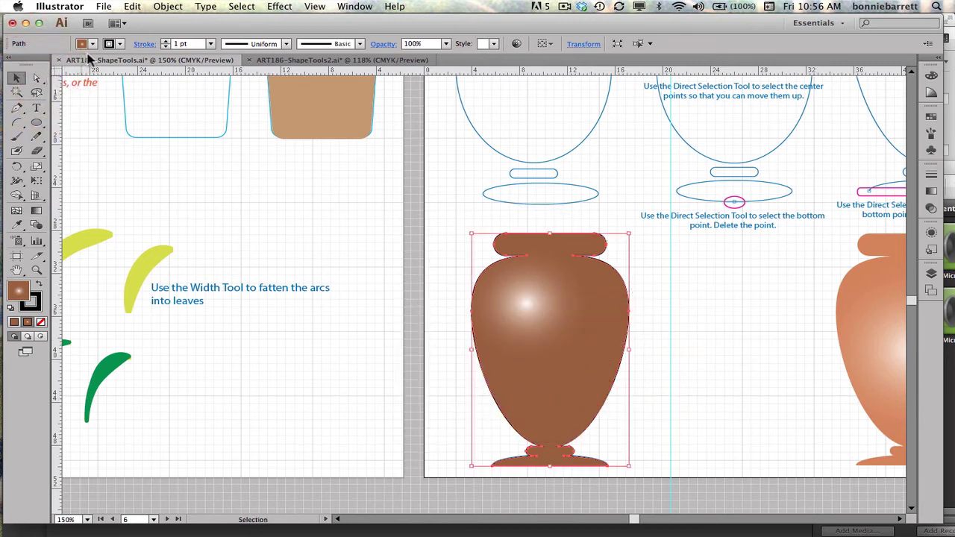
pyautogui.click(120, 45)
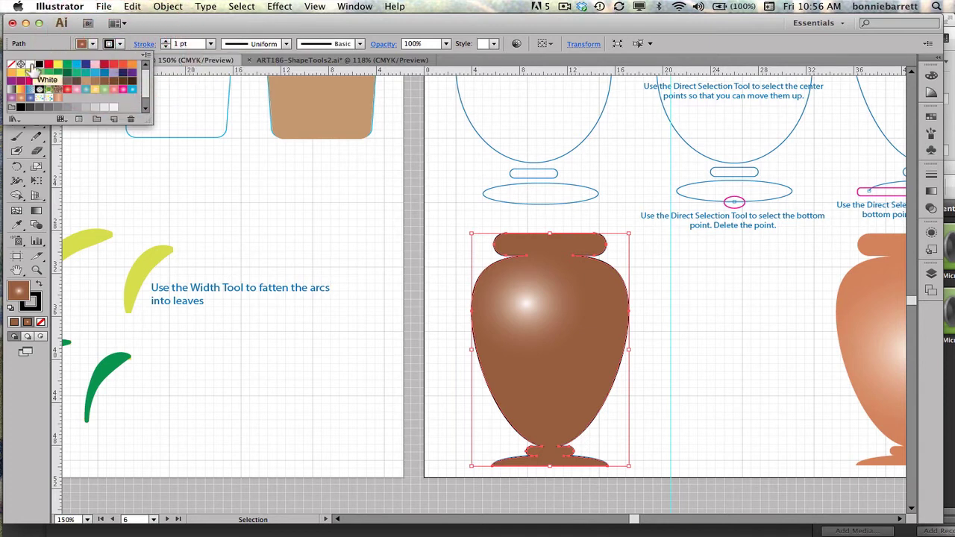
pyautogui.click(13, 65)
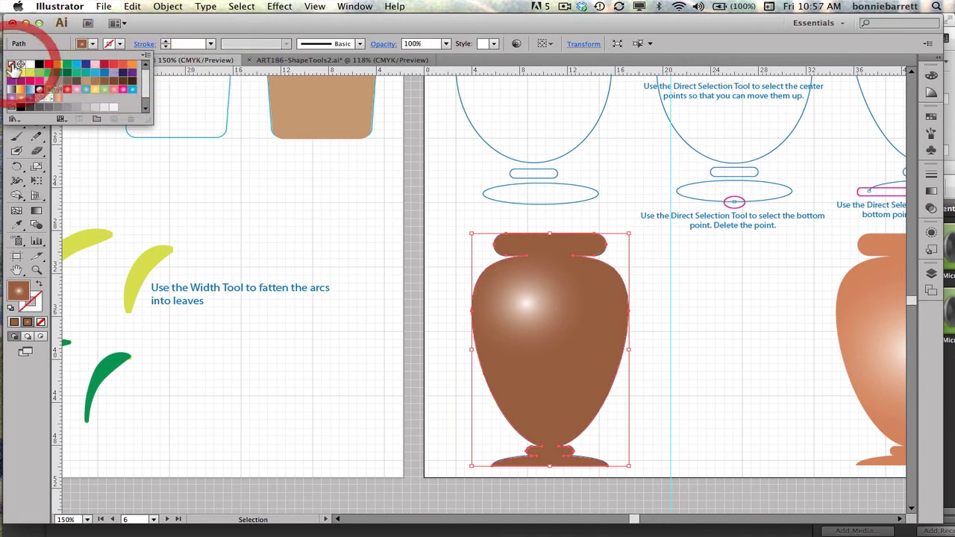
pyautogui.click(446, 241)
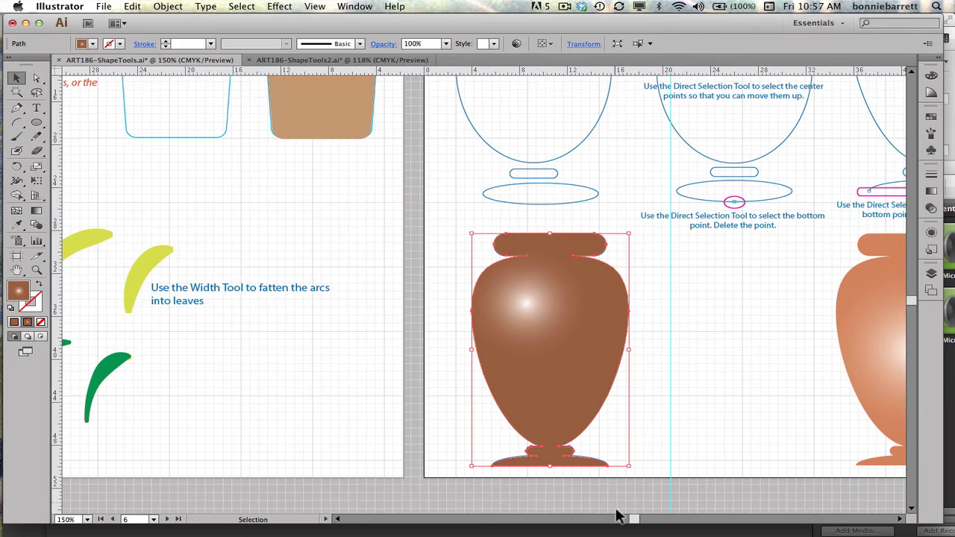
pyautogui.moveTo(631, 518); pyautogui.dragTo(650, 518)
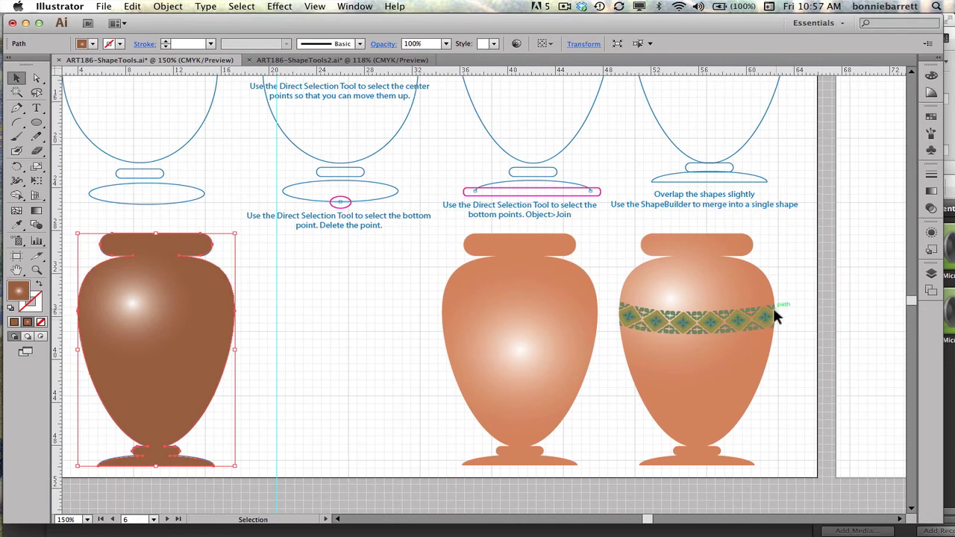
pyautogui.moveTo(650, 518); pyautogui.dragTo(644, 520)
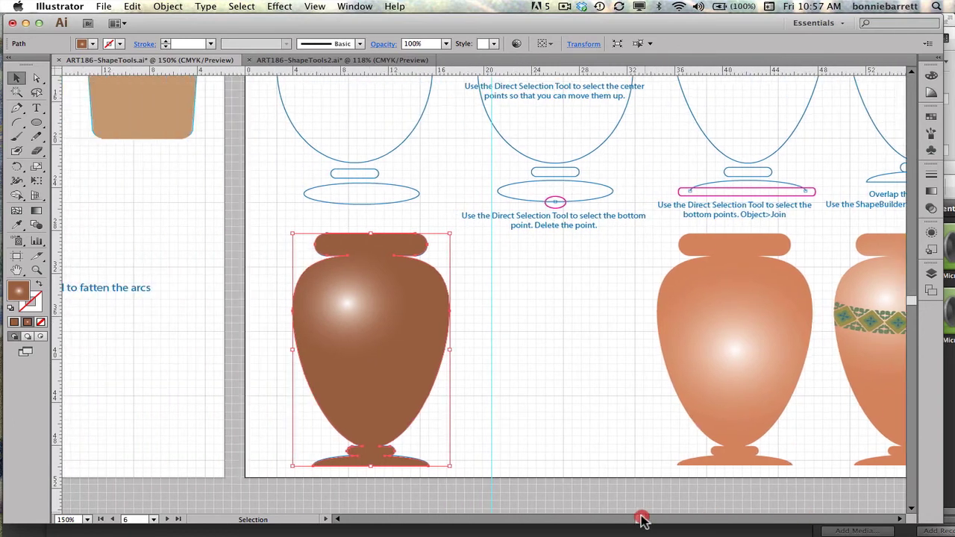
# - Turn on Draw Inside and draw a nearly flat arc about 16p0.67 wide across the vase's upper body
pyautogui.click(41, 337)
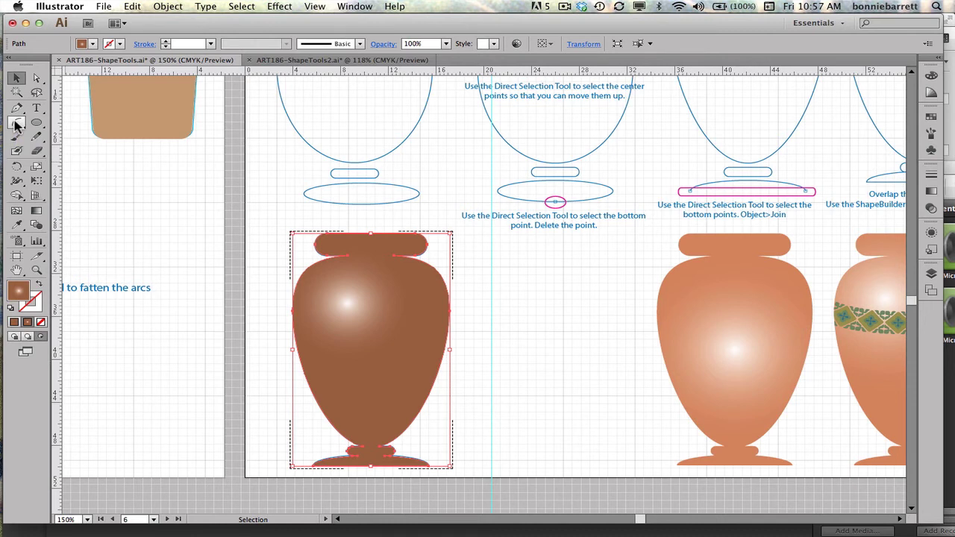
pyautogui.click(17, 124)
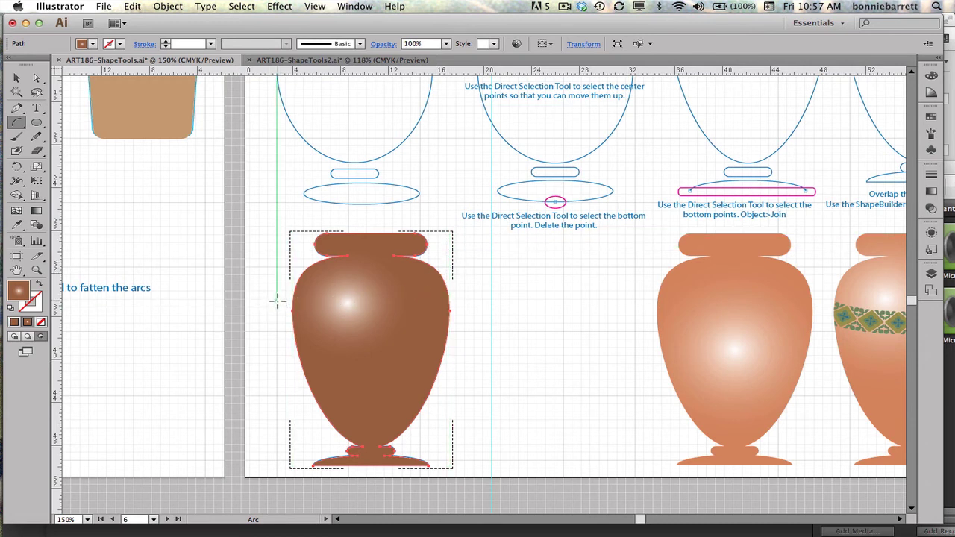
pyautogui.moveTo(275, 300); pyautogui.dragTo(465, 300)
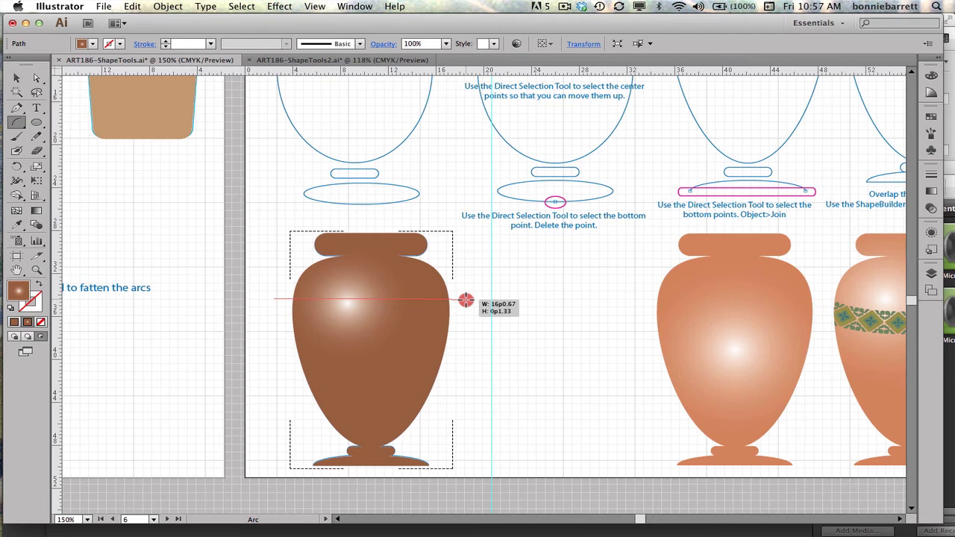
pyautogui.moveTo(465, 300); pyautogui.dragTo(465, 299)
pyautogui.moveTo(465, 299); pyautogui.dragTo(465, 299)
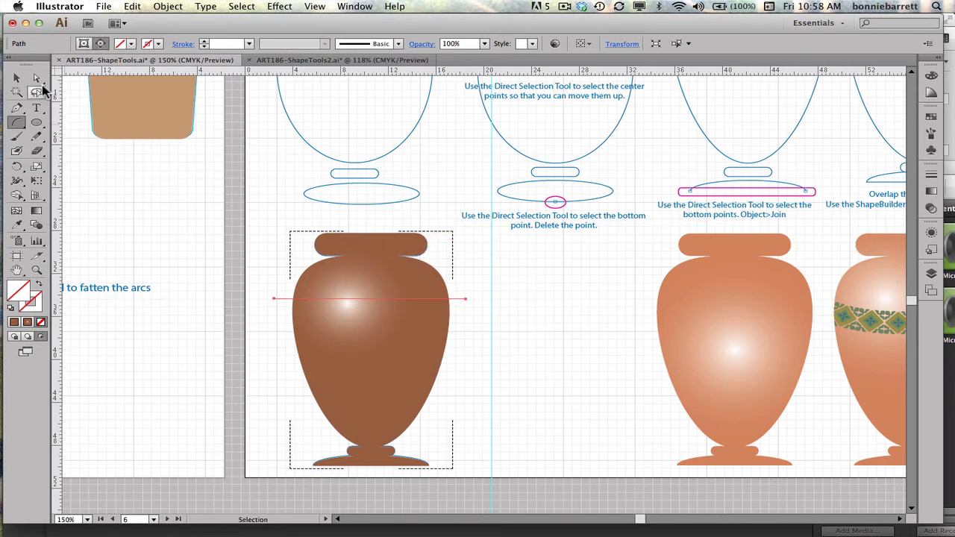
# - Drag the middle of the arc down with Direct Selection so it sags gently across the shoulder
pyautogui.click(38, 80)
pyautogui.click(275, 299)
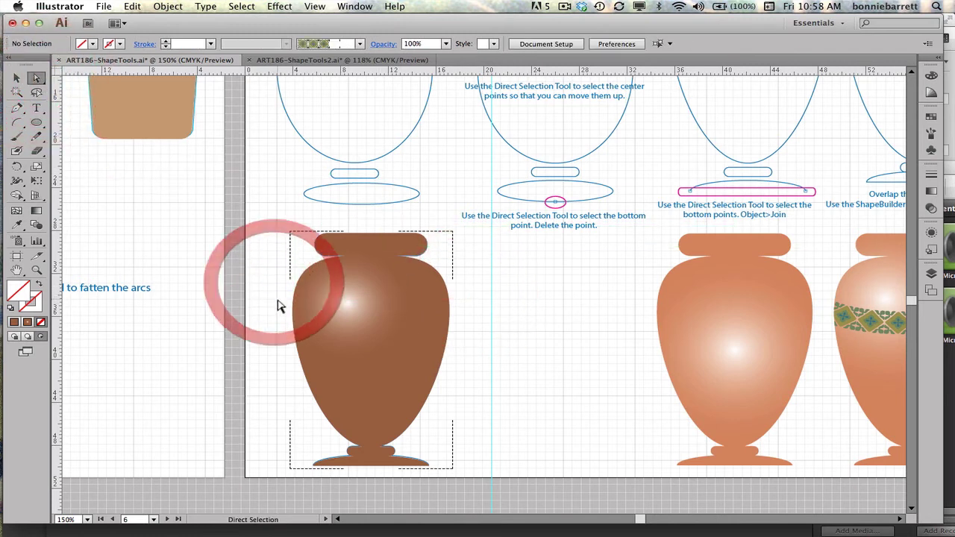
pyautogui.click(288, 314)
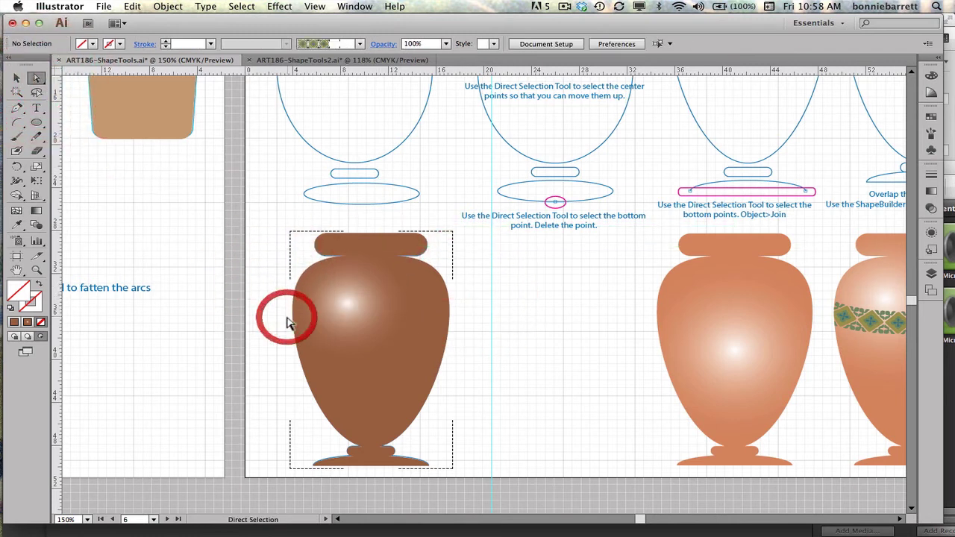
pyautogui.click(320, 334)
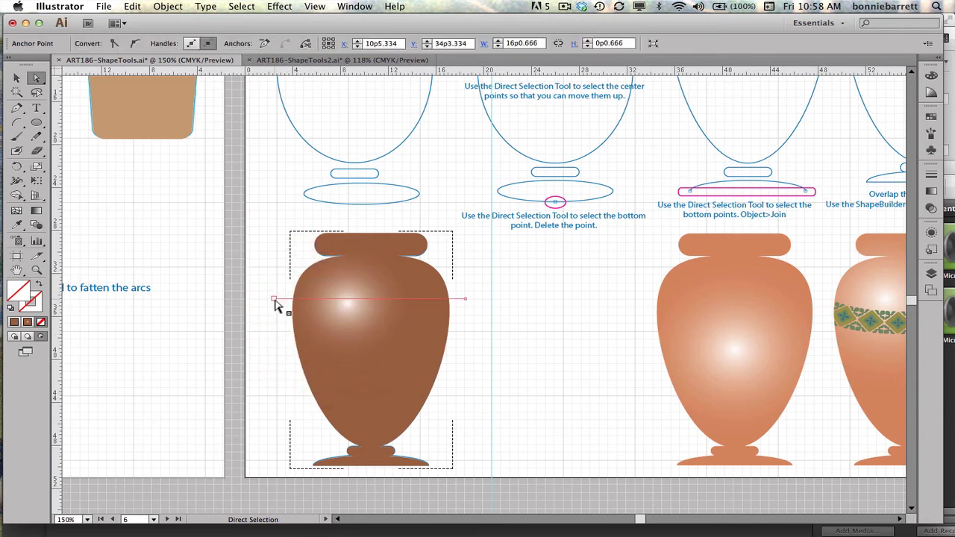
pyautogui.click(274, 299)
pyautogui.moveTo(275, 300); pyautogui.dragTo(274, 301)
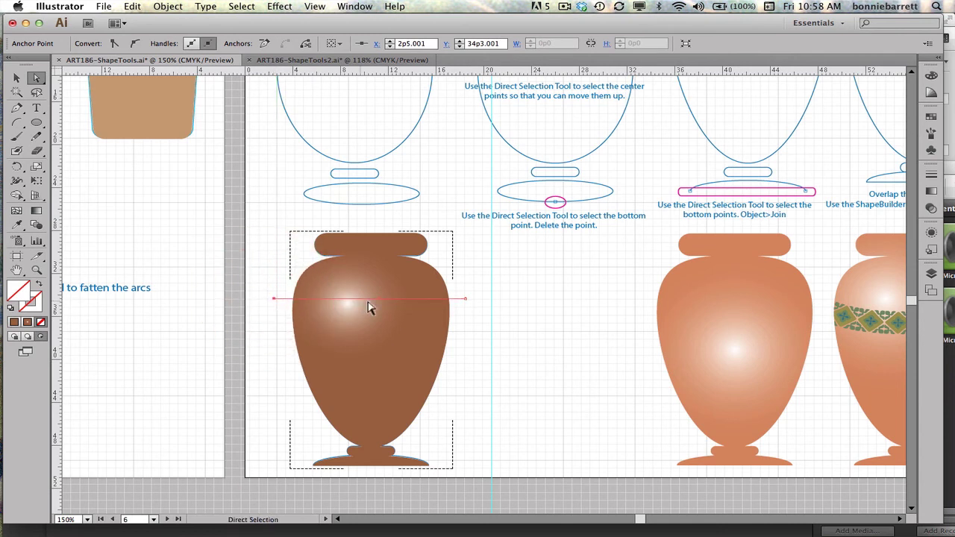
pyautogui.moveTo(383, 303); pyautogui.dragTo(351, 324)
pyautogui.moveTo(345, 321); pyautogui.dragTo(347, 323)
# - Open the Borders_Frames brush library from the Brushes panel, enlarge it to browse, then close it
pyautogui.click(931, 134)
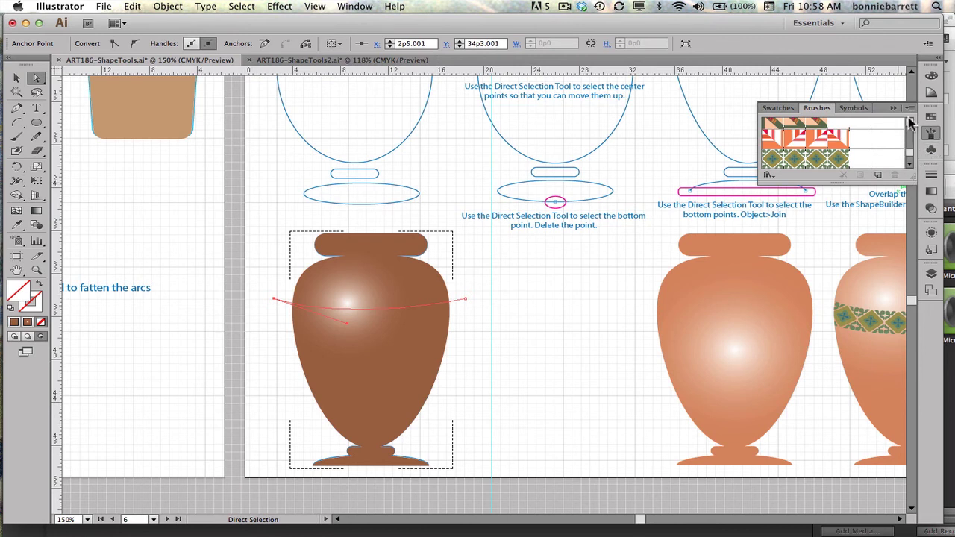
pyautogui.click(767, 176)
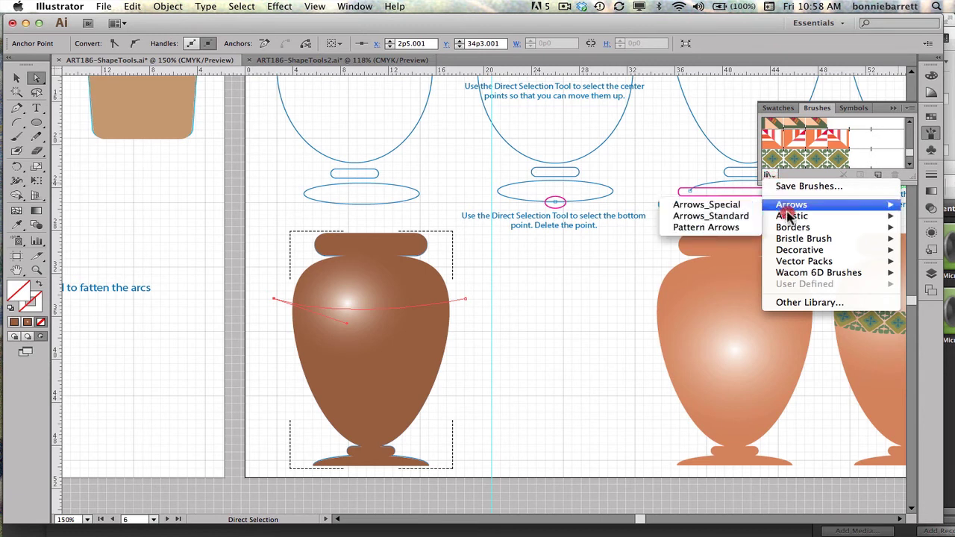
pyautogui.moveTo(792, 230)
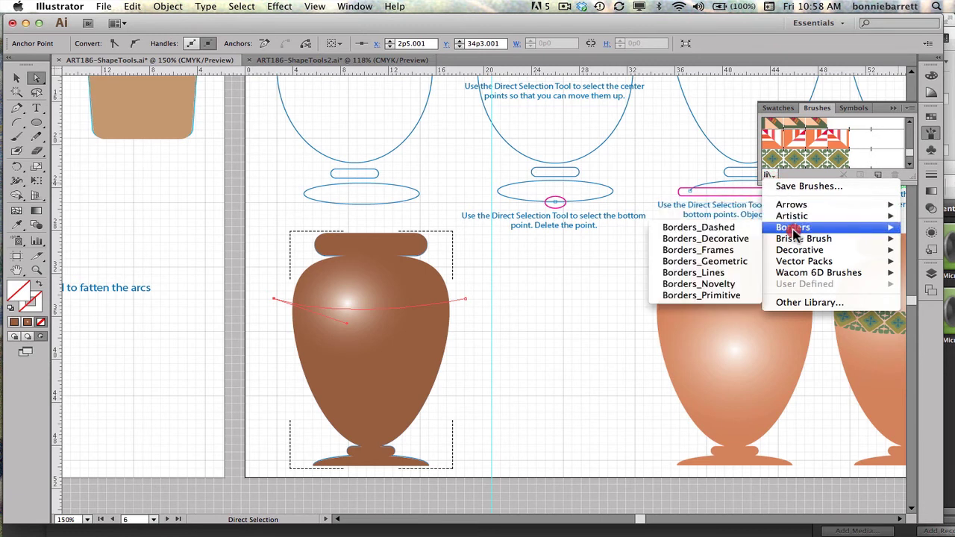
pyautogui.click(729, 254)
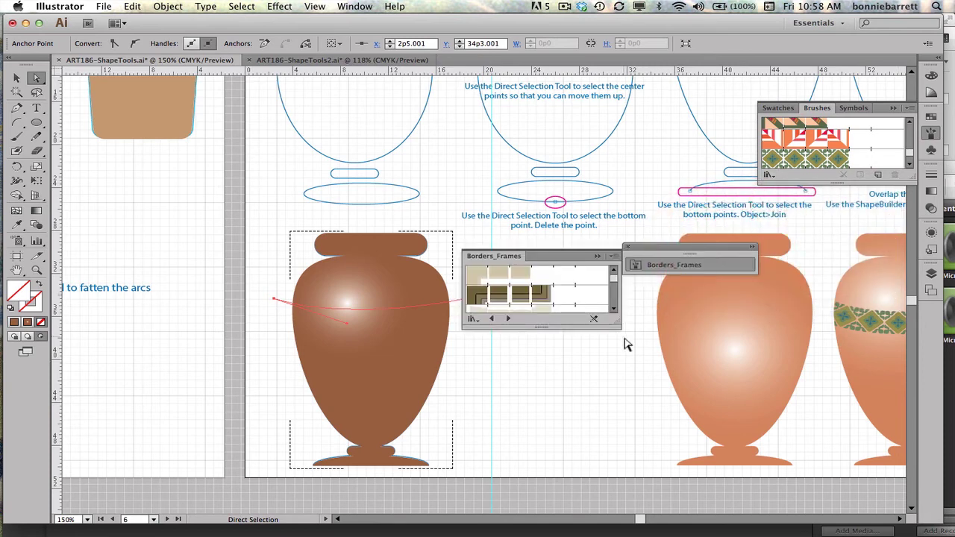
pyautogui.moveTo(617, 326); pyautogui.dragTo(625, 403)
pyautogui.moveTo(2, 299)
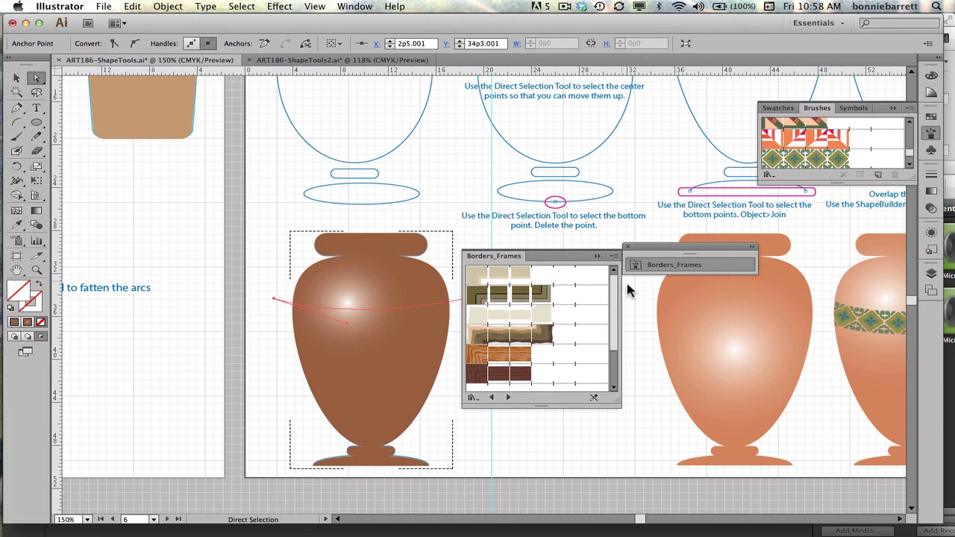
pyautogui.click(627, 247)
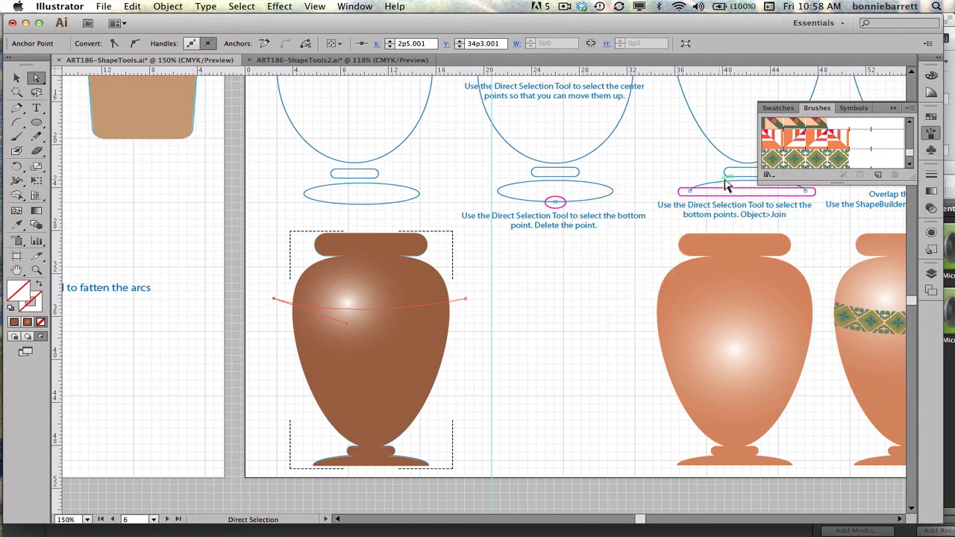
# - Open the Borders_Decorative brush library from Brush Libraries > Borders
pyautogui.click(765, 178)
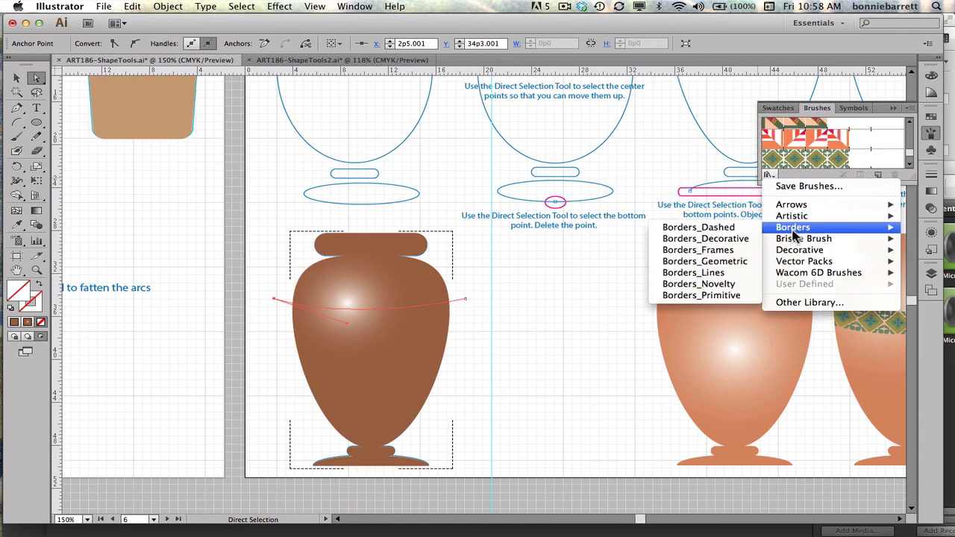
pyautogui.moveTo(795, 256)
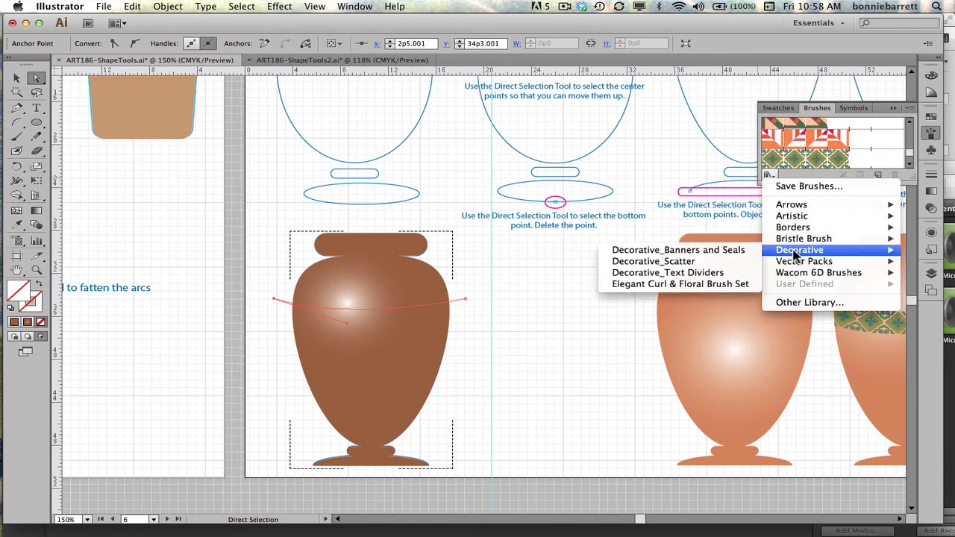
pyautogui.moveTo(796, 230)
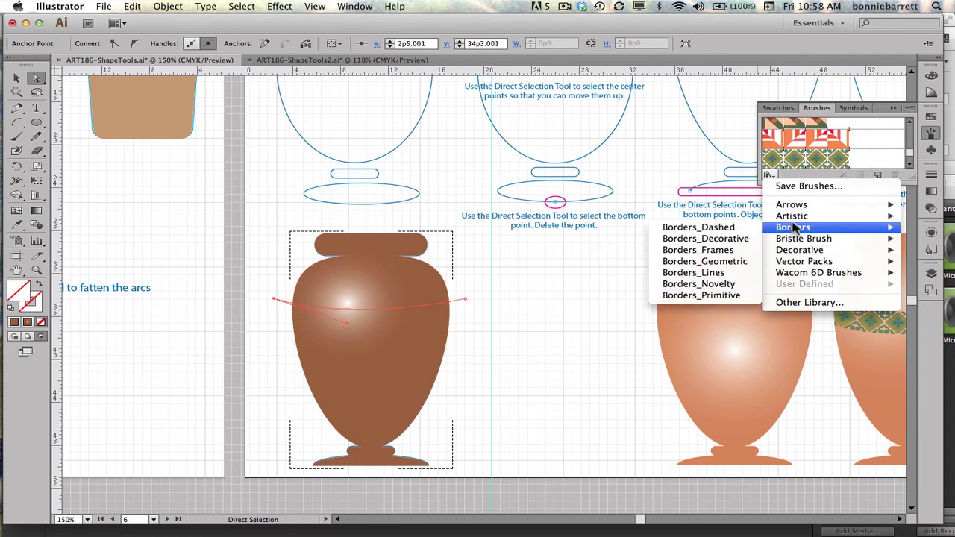
pyautogui.click(745, 243)
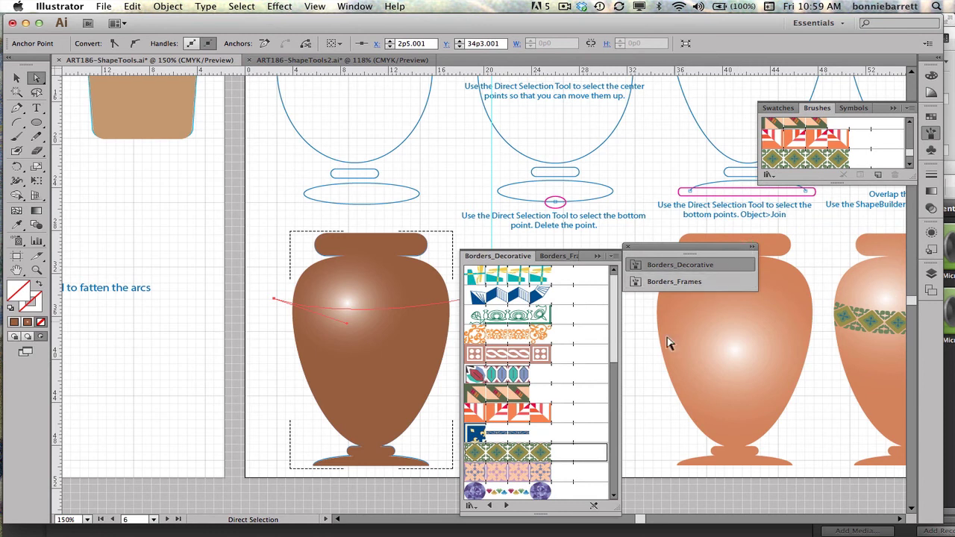
# - Preview Floral 1, green scroll, rope, orange floral, blue zigzag and pink border brushes on the curve
pyautogui.click(515, 453)
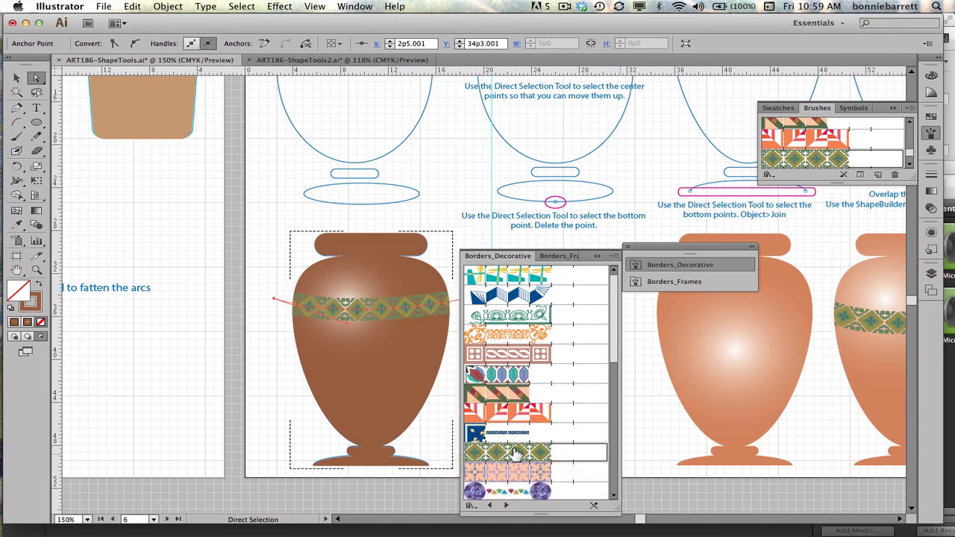
pyautogui.click(522, 315)
pyautogui.click(500, 352)
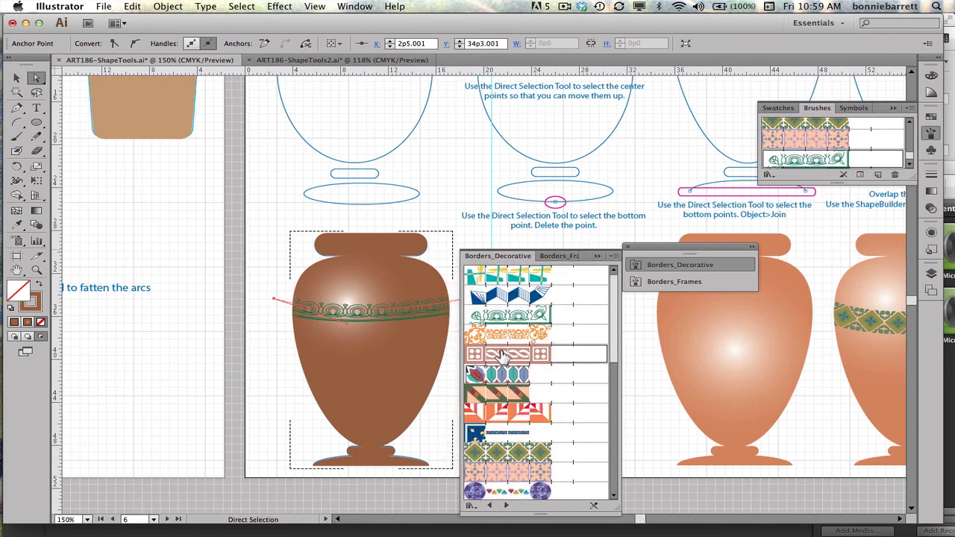
pyautogui.click(505, 336)
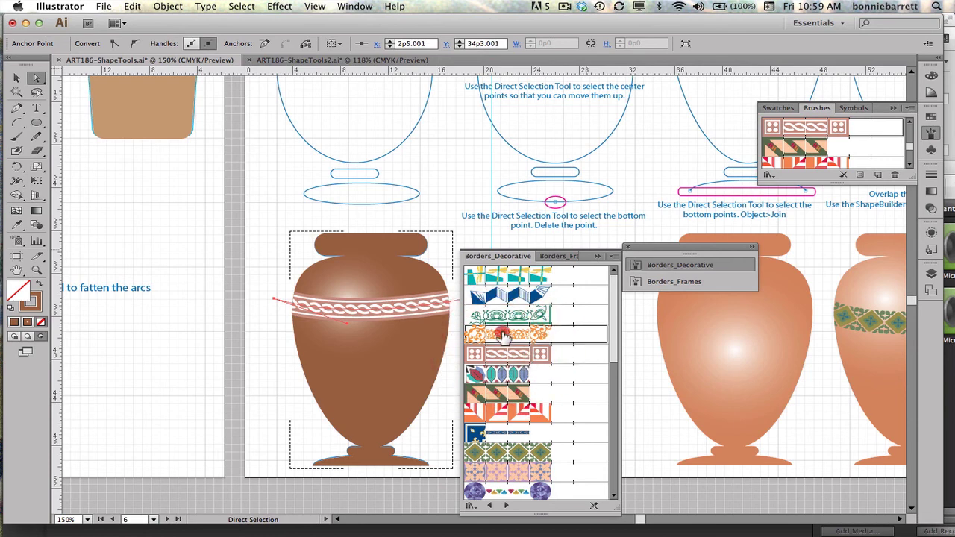
pyautogui.click(511, 297)
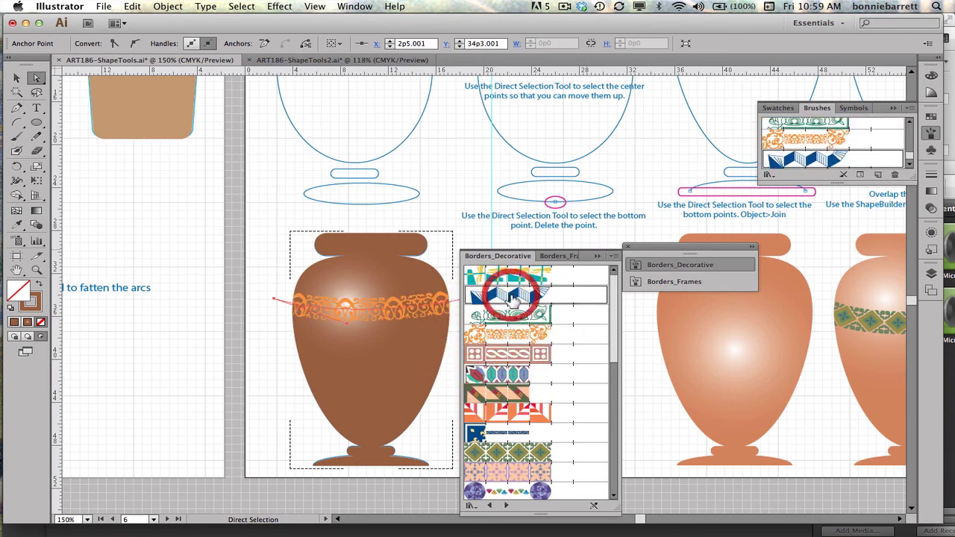
pyautogui.click(506, 472)
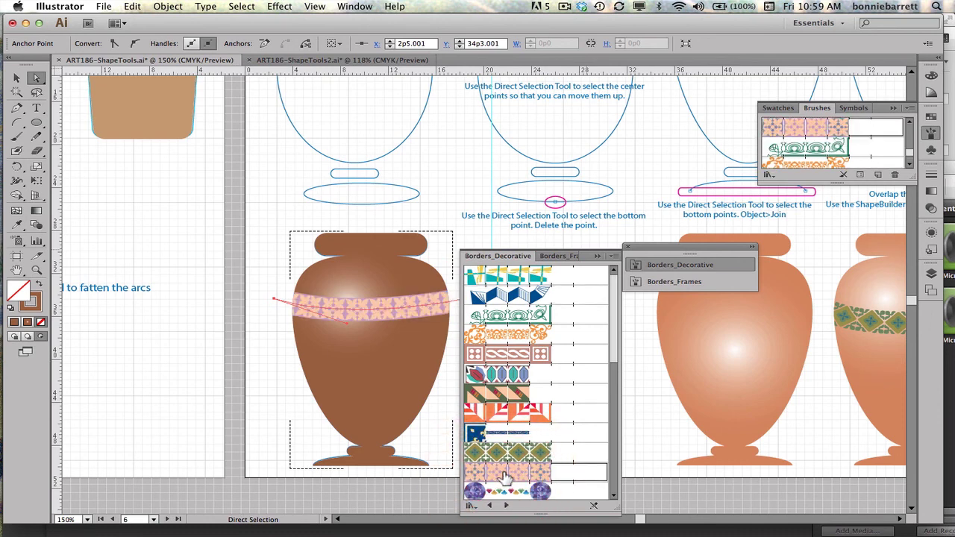
# - Apply the green diamond Floral 1 border to the band and close the brush library panels
pyautogui.click(507, 452)
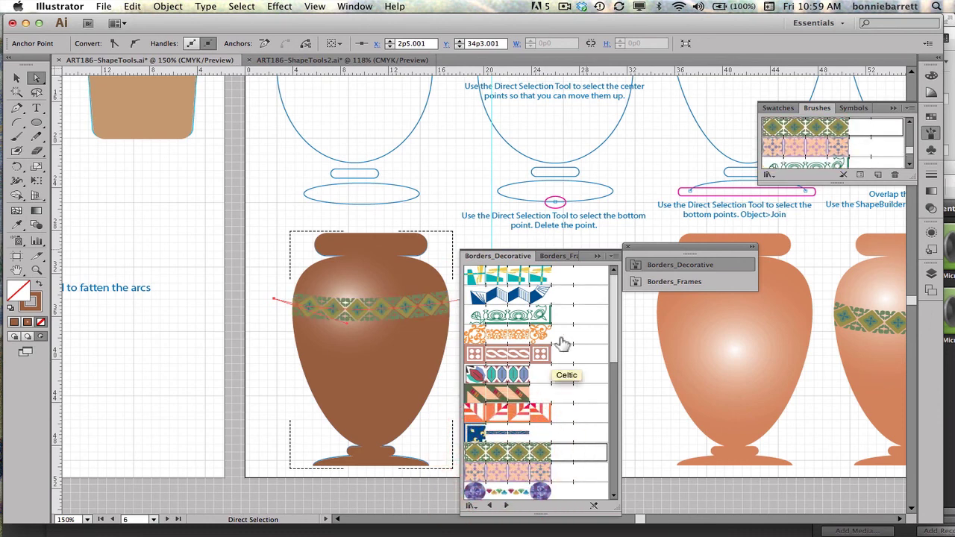
pyautogui.click(595, 256)
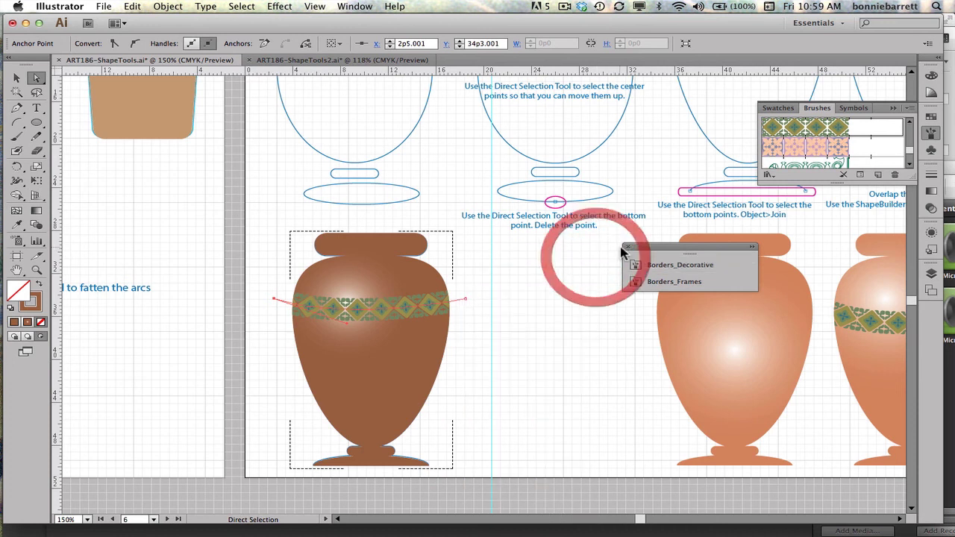
pyautogui.click(626, 247)
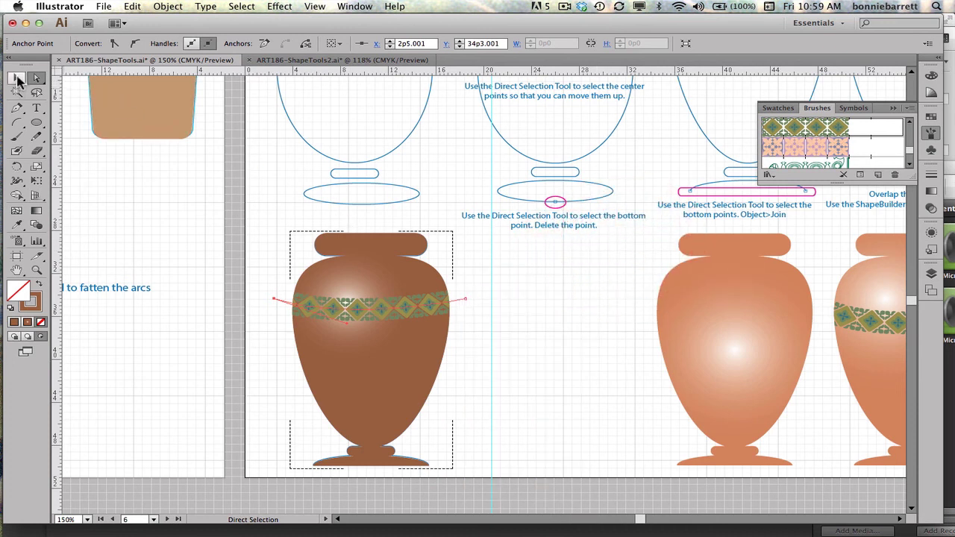
# - Deselect, return to Draw Normal mode, and drag the clipped vase group to the right
pyautogui.click(18, 79)
pyautogui.click(274, 238)
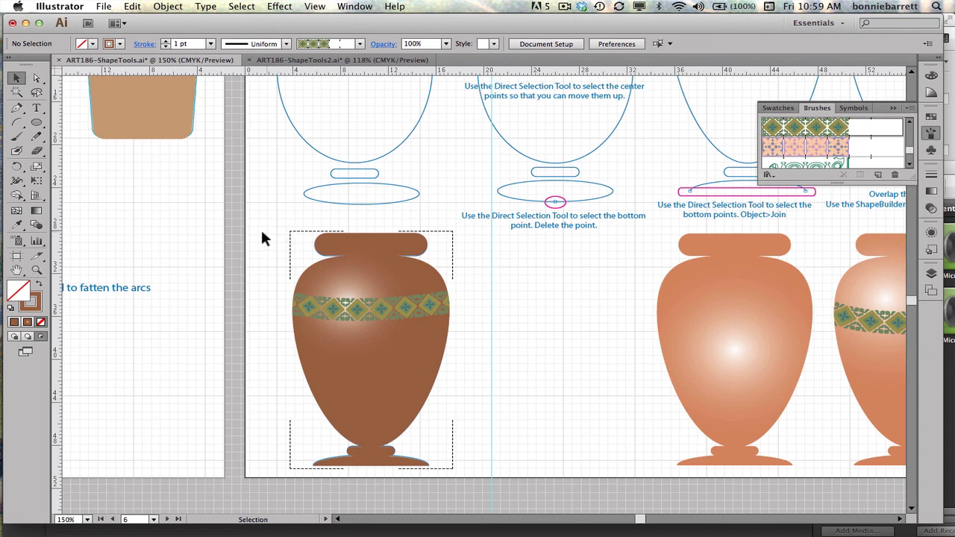
pyautogui.click(259, 233)
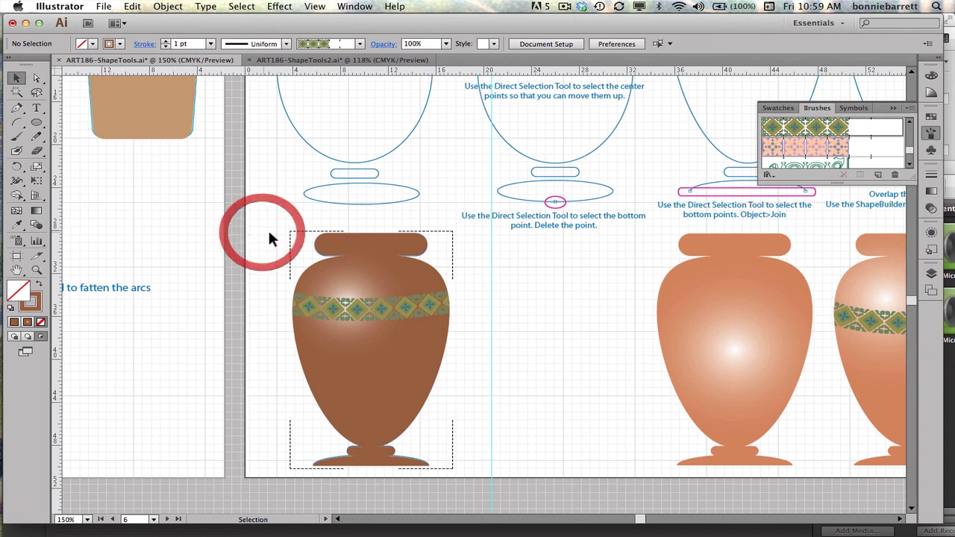
pyautogui.click(16, 337)
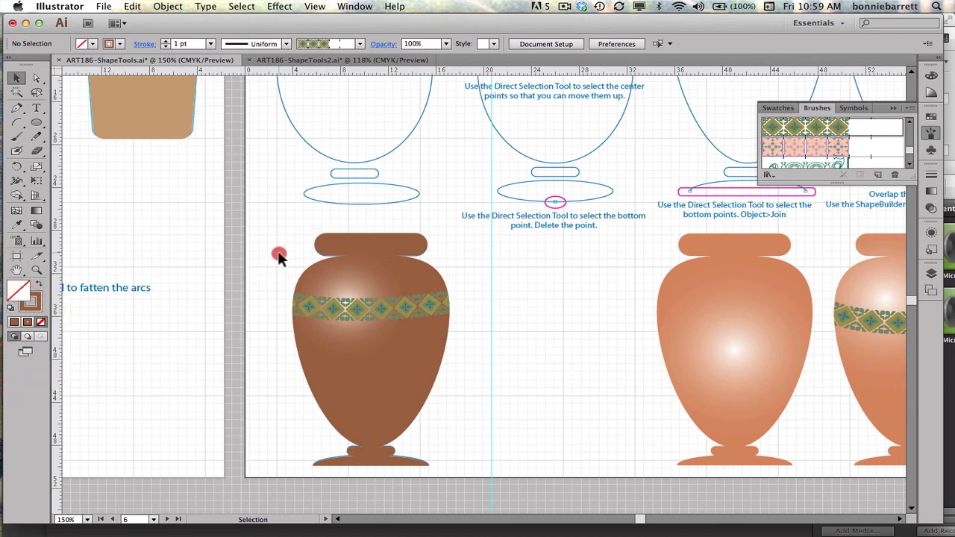
pyautogui.click(335, 313)
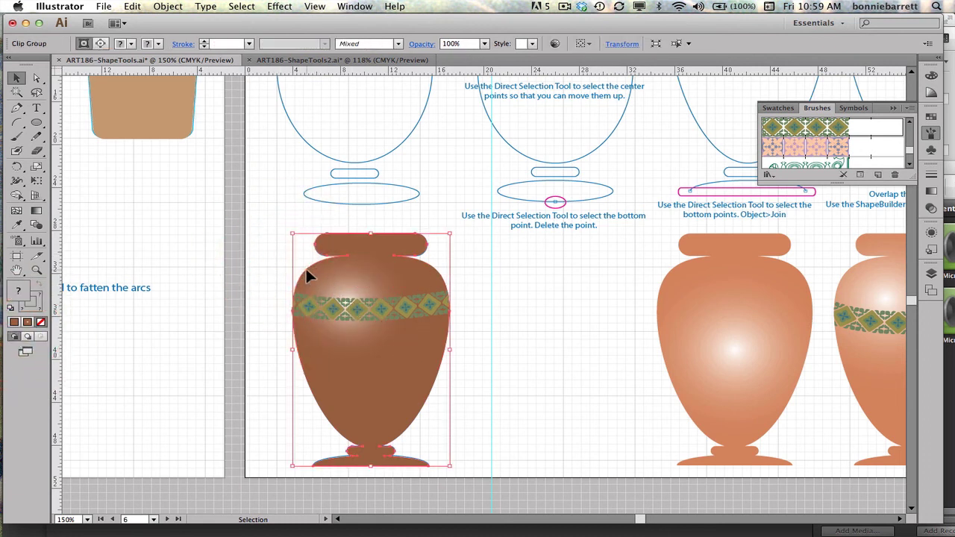
pyautogui.moveTo(306, 266); pyautogui.dragTo(441, 283)
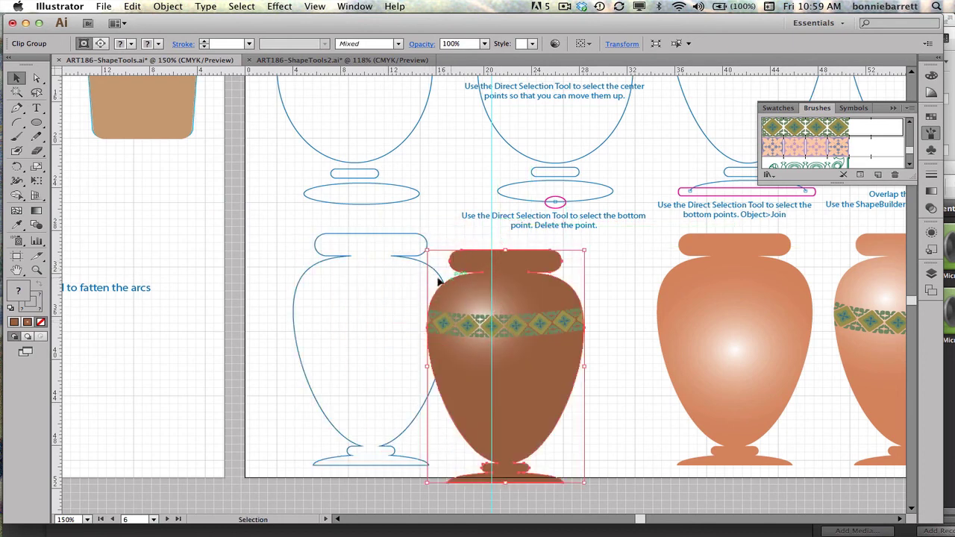